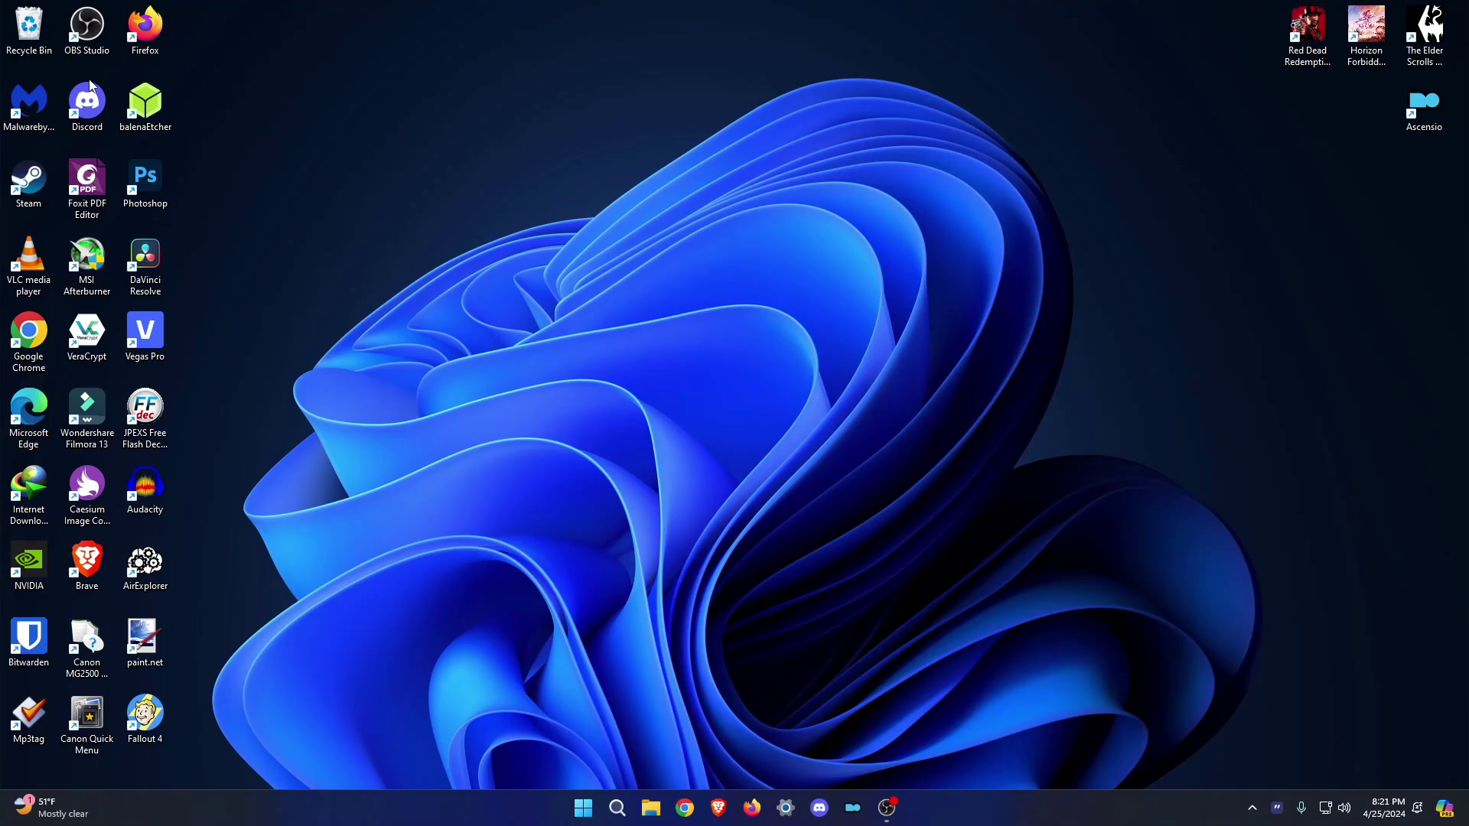
Launch Steam and read the Fallout 4 Next Gen Update Notes from the library page
{"action": "double_click", "coordinate": [32, 161]}
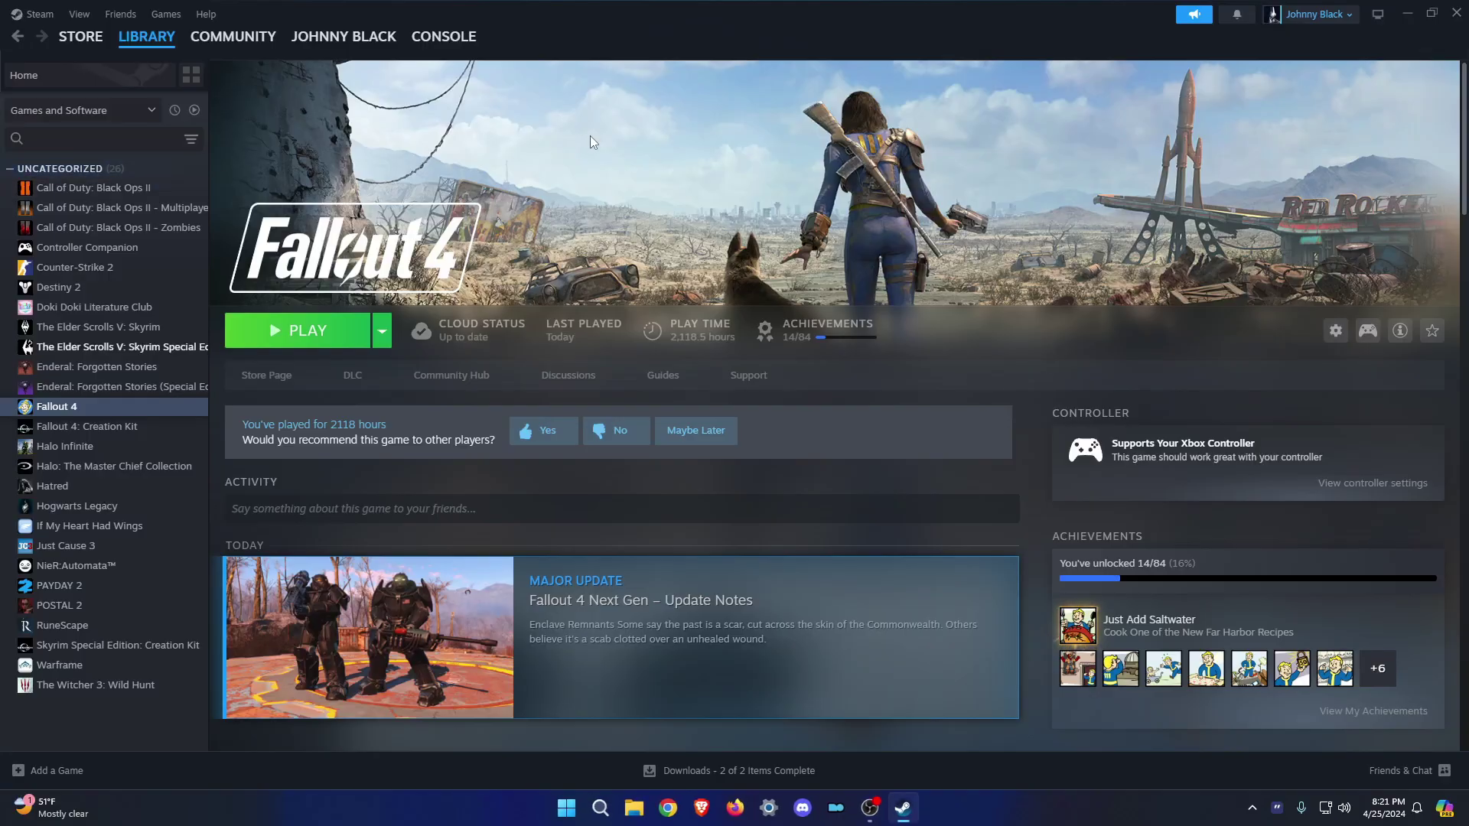
{"action": "scroll", "coordinate": [585, 135], "scroll_direction": "down", "scroll_amount": 3}
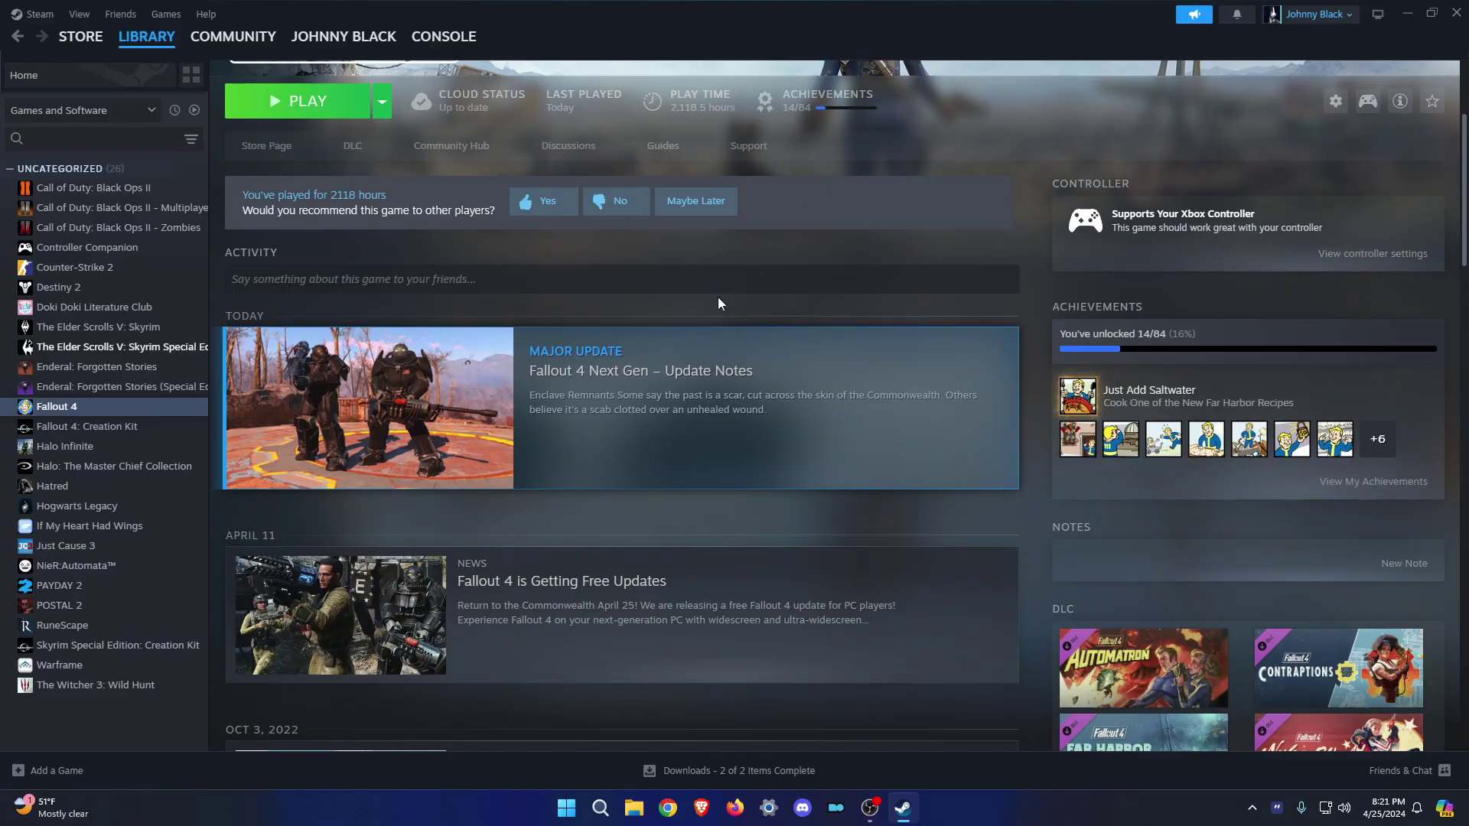
{"action": "left_click", "coordinate": [691, 362]}
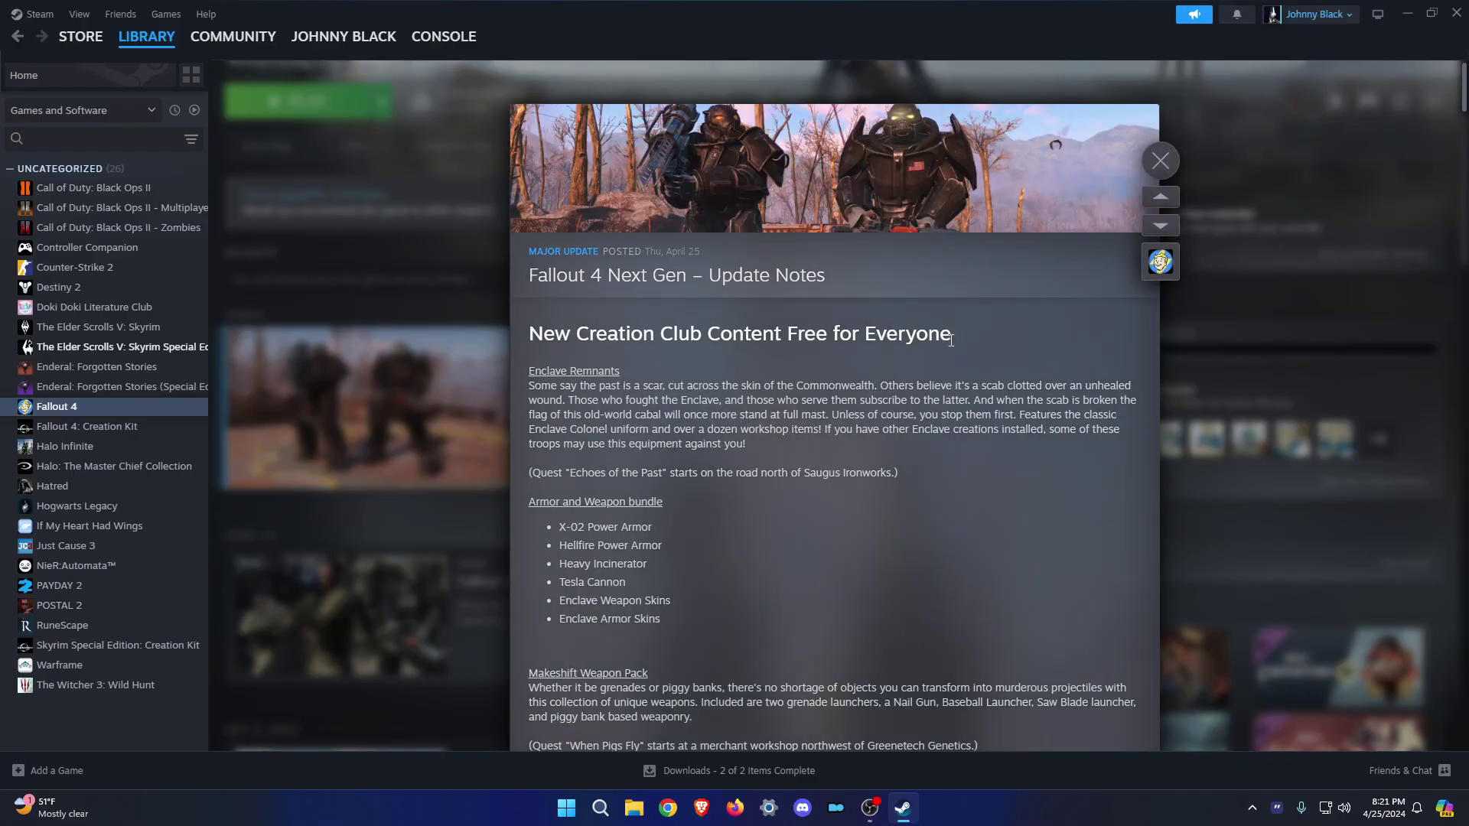
{"action": "scroll", "coordinate": [1014, 332], "scroll_direction": "down", "scroll_amount": 15}
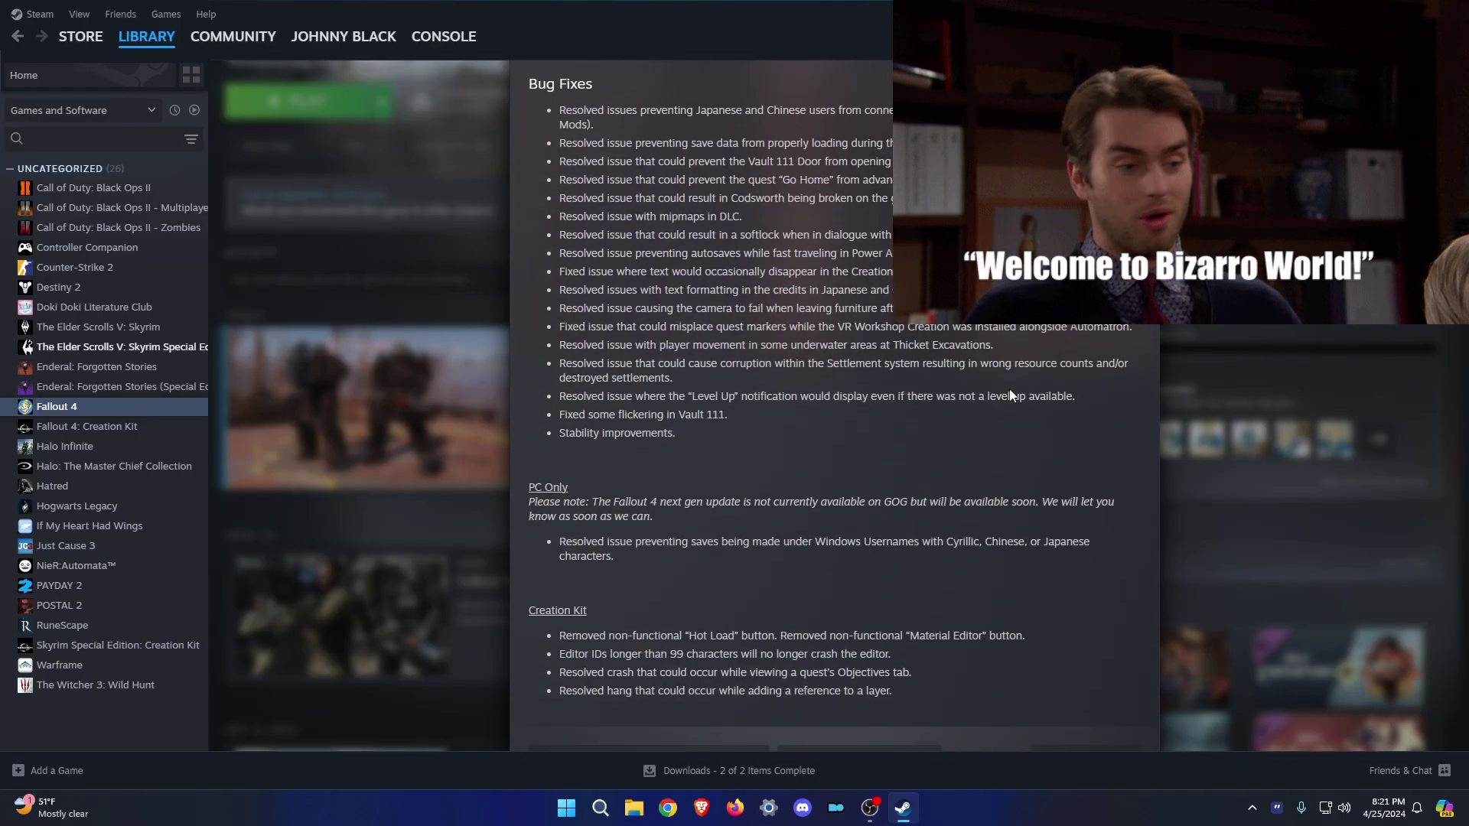
{"action": "scroll", "coordinate": [1003, 459], "scroll_direction": "down", "scroll_amount": 3}
{"action": "scroll", "coordinate": [996, 556], "scroll_direction": "up", "scroll_amount": 8}
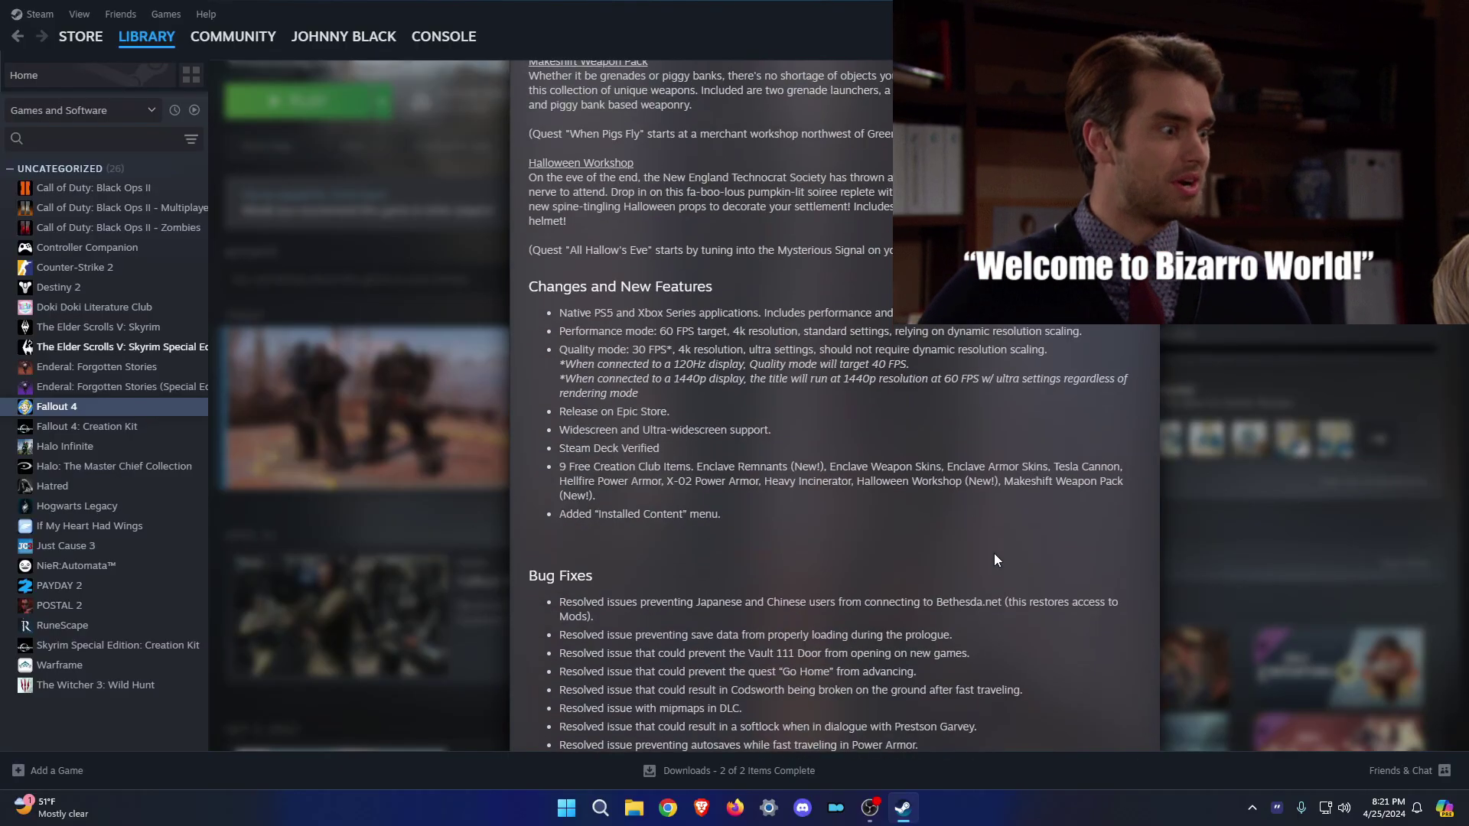
{"action": "scroll", "coordinate": [994, 553], "scroll_direction": "up", "scroll_amount": 15}
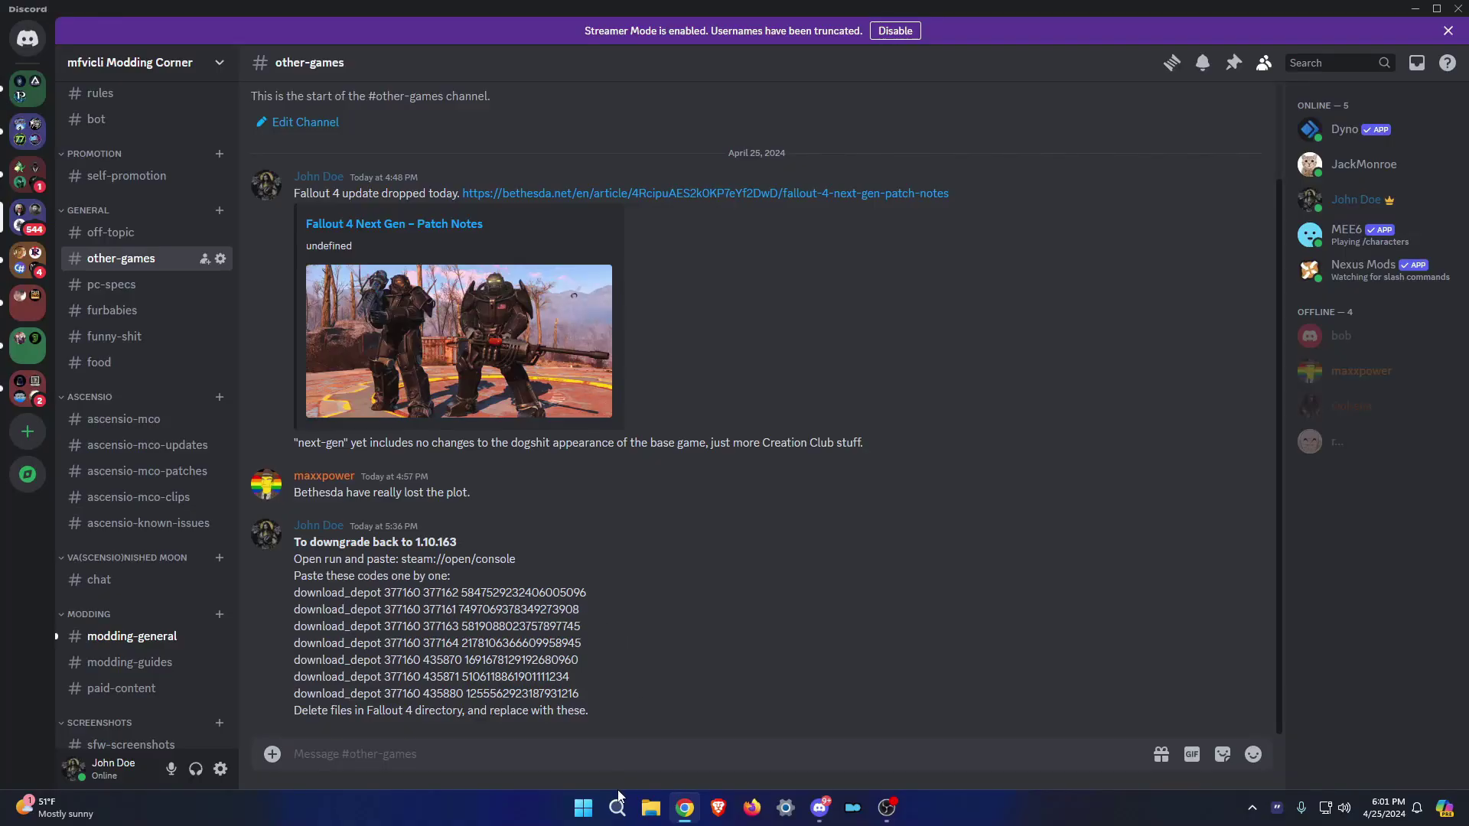
Run steam://open/console from the Windows Run dialog to open Steam's console
{"action": "left_click", "coordinate": [619, 806]}
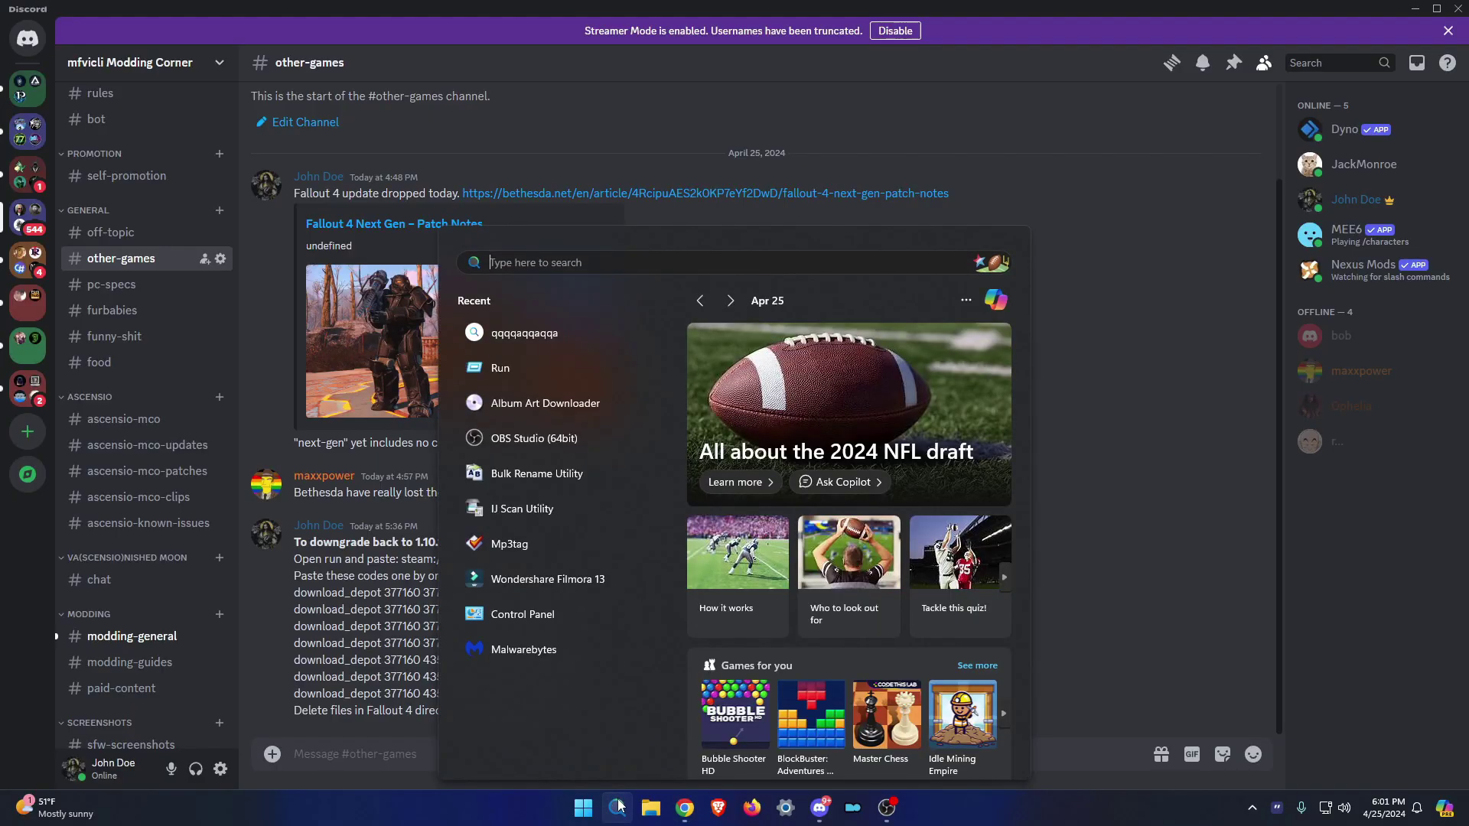
{"action": "type", "text": "run"}
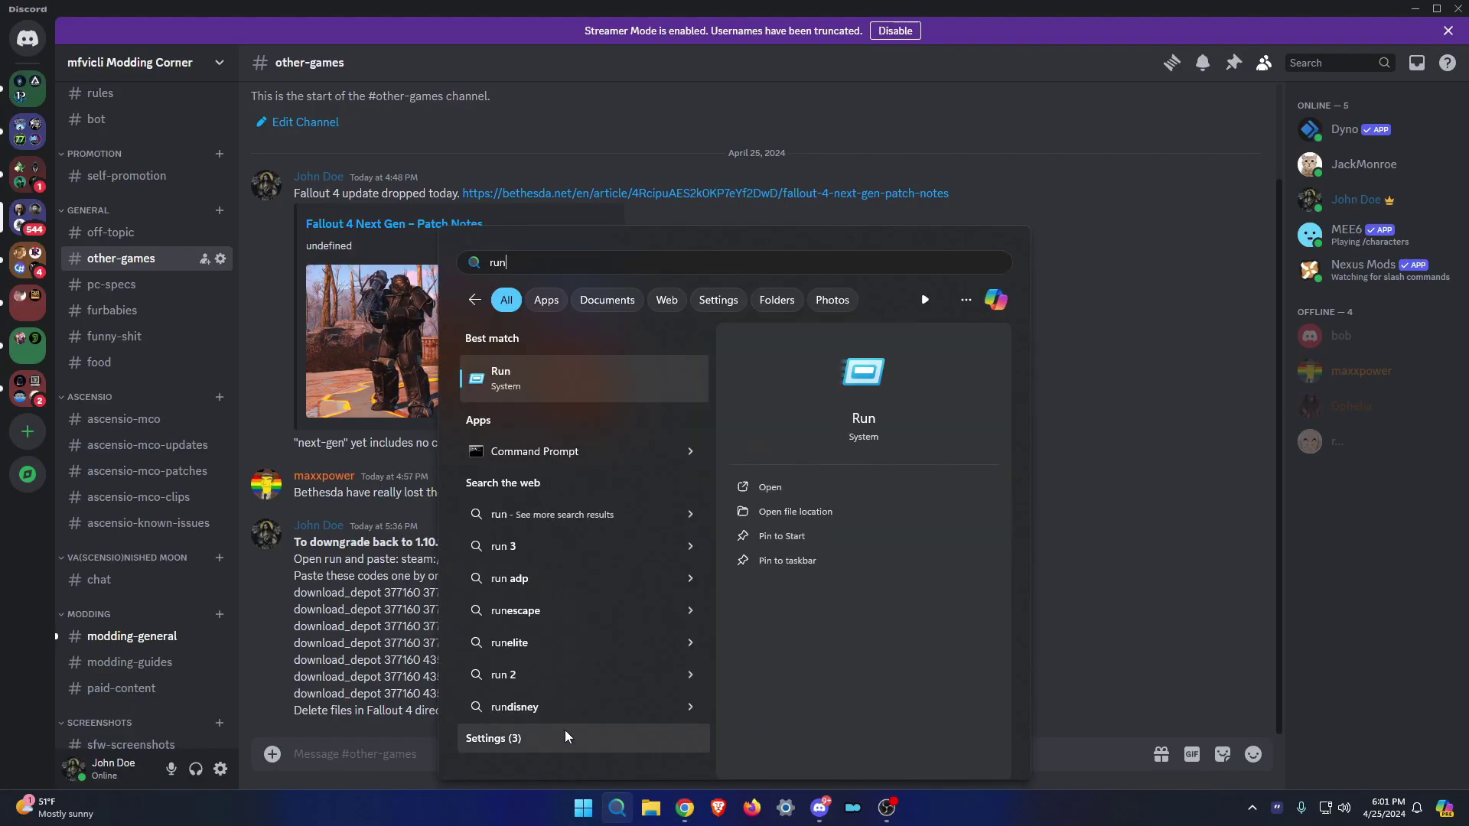
{"action": "left_click", "coordinate": [551, 389]}
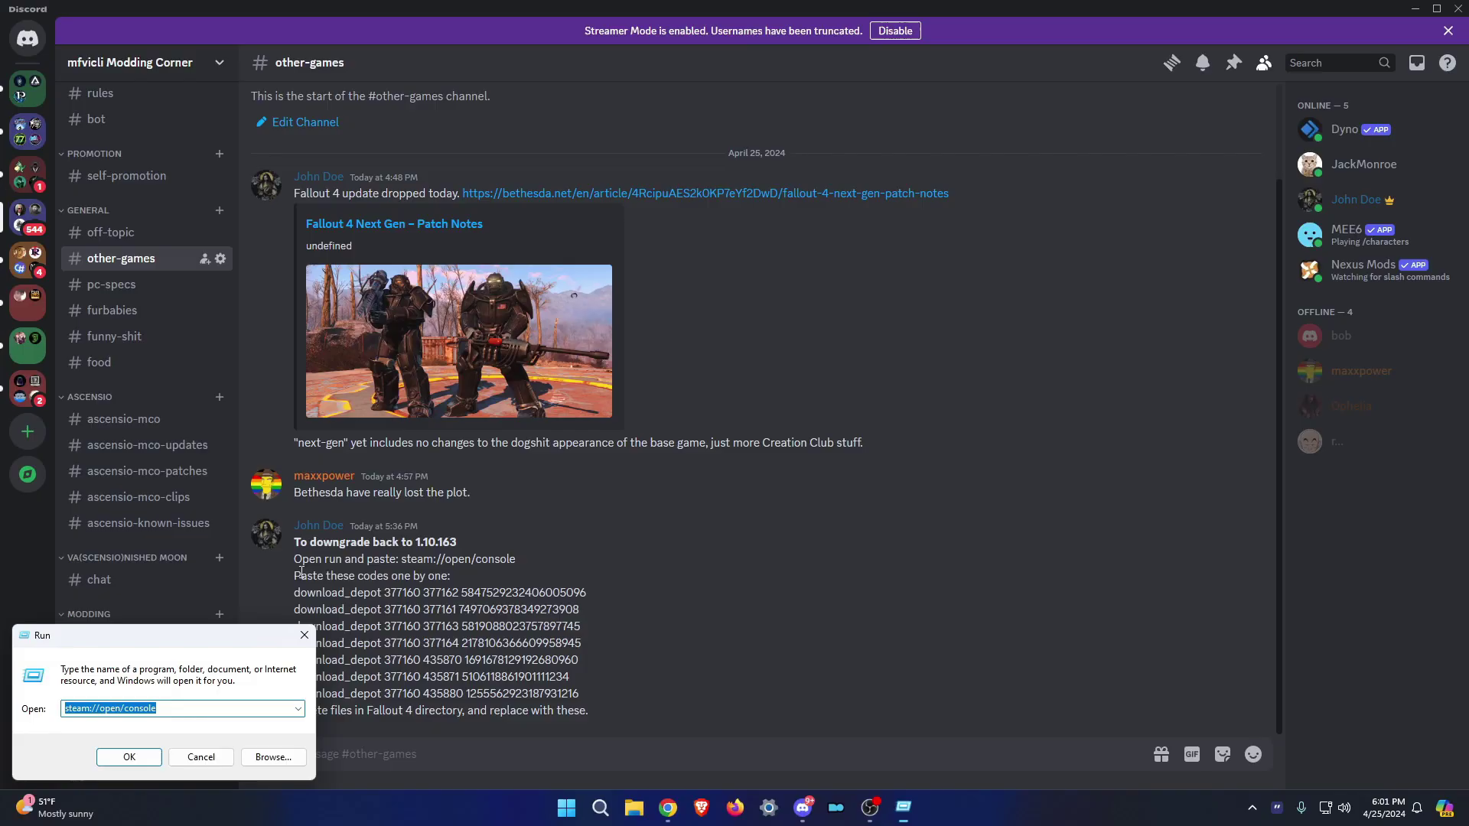
{"action": "key", "text": "ctrl+v"}
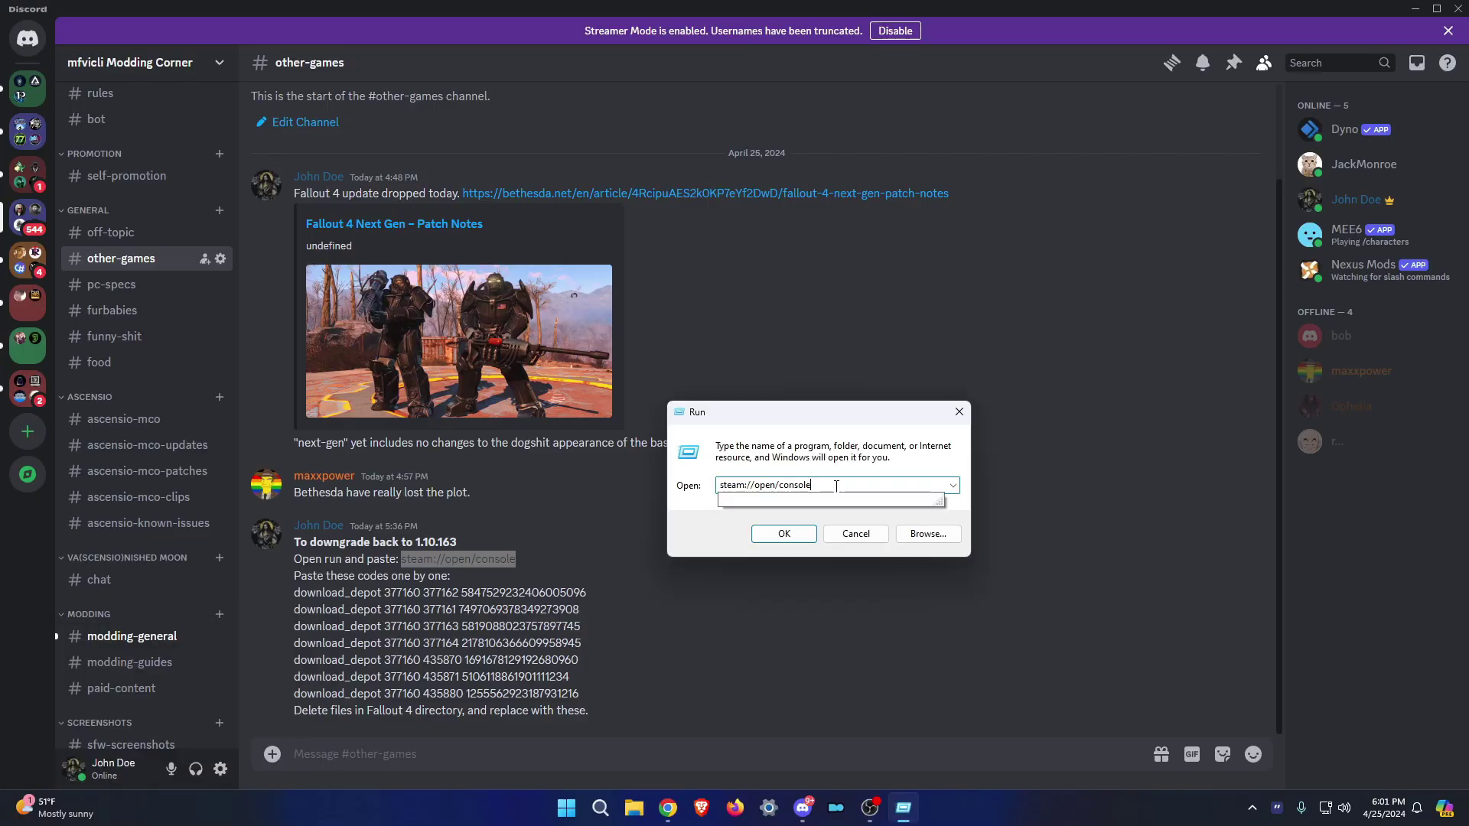
{"action": "left_click", "coordinate": [792, 535]}
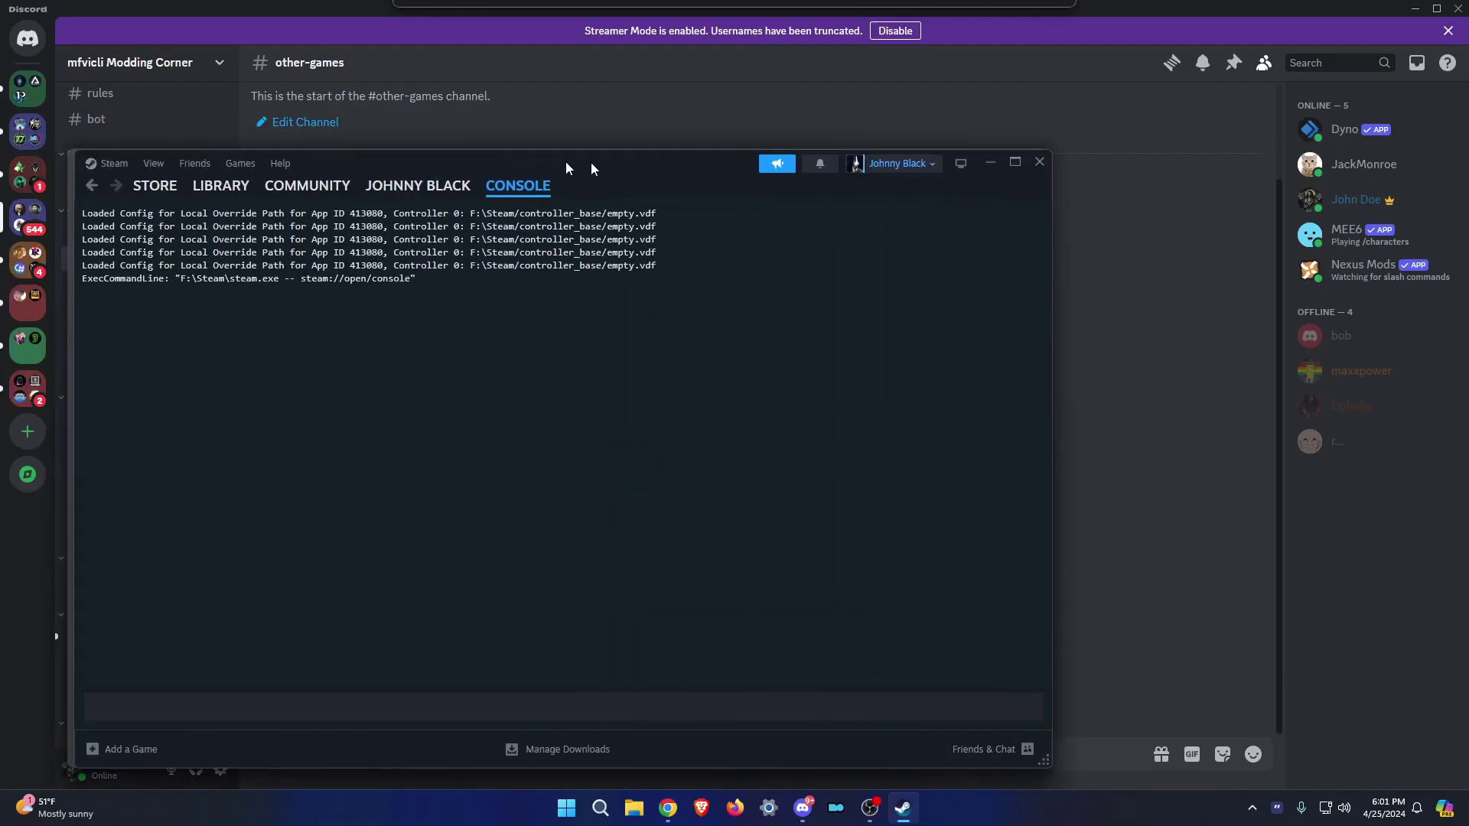
Maximize the Steam console and copy the first download_depot line from Discord
{"action": "left_click_drag", "start_coordinate": [784, 163], "coordinate": [773, 2]}
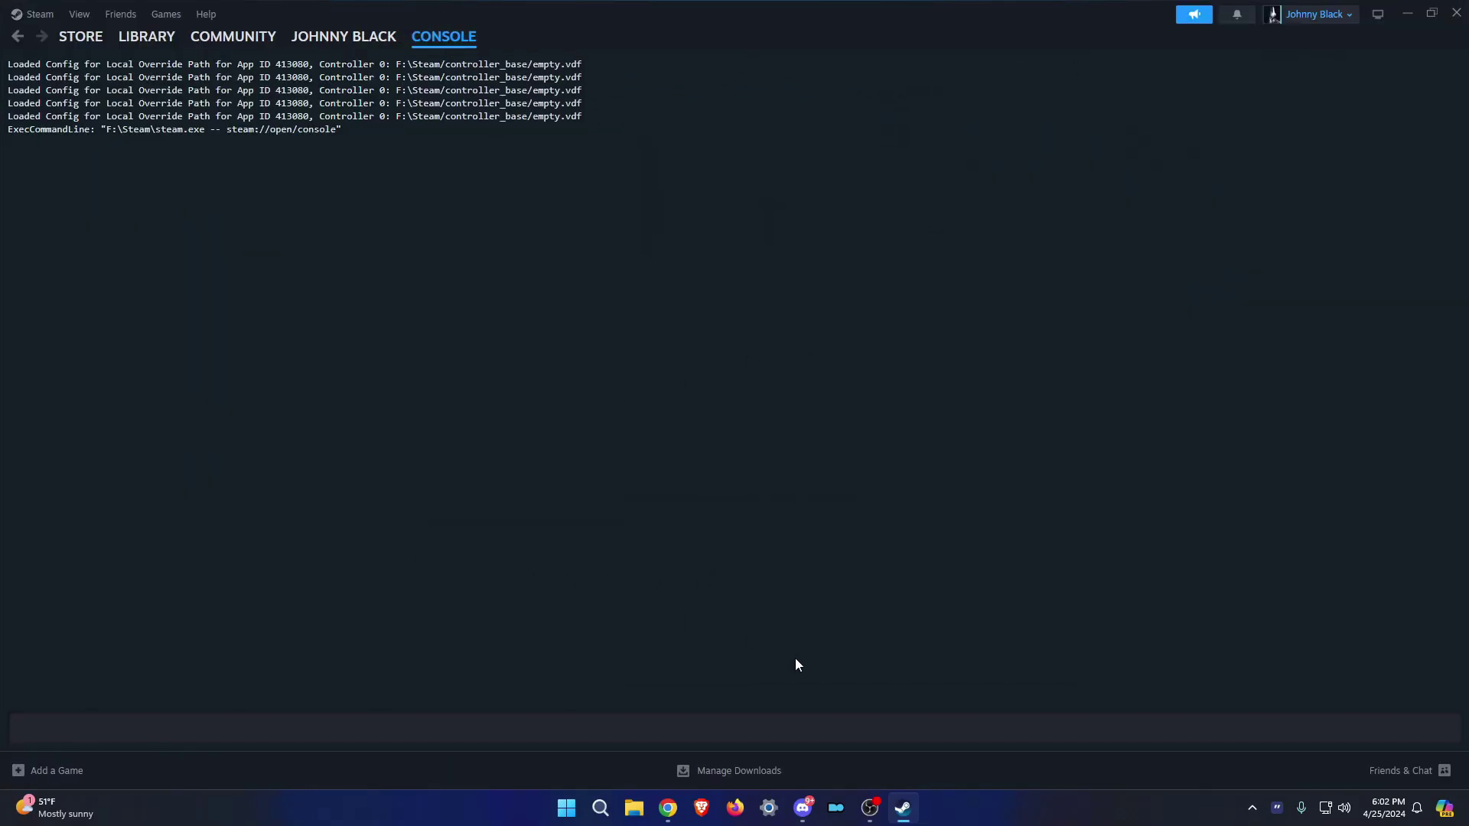
{"action": "left_click", "coordinate": [804, 804]}
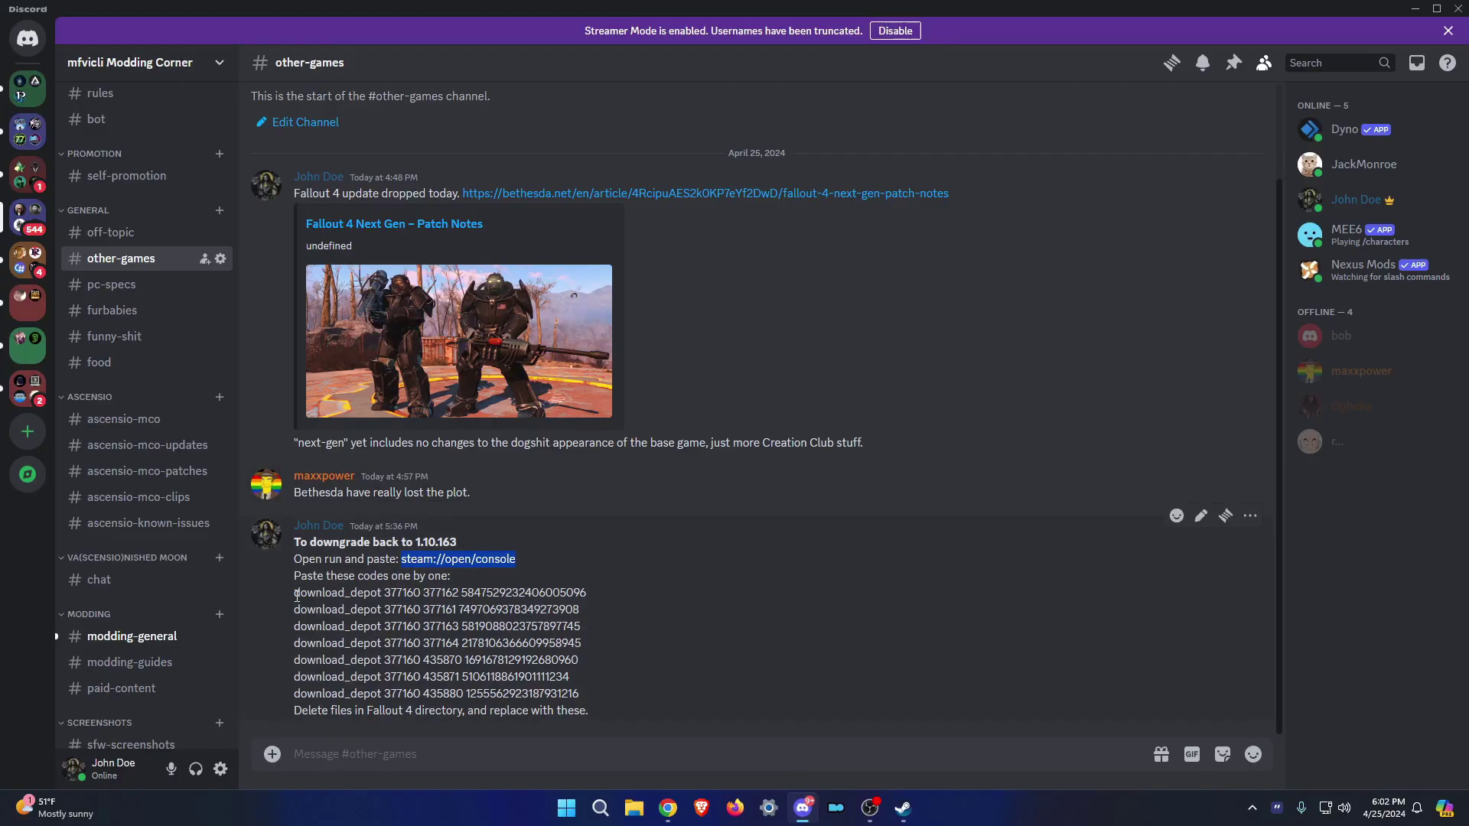
{"action": "left_click_drag", "start_coordinate": [294, 594], "coordinate": [577, 591]}
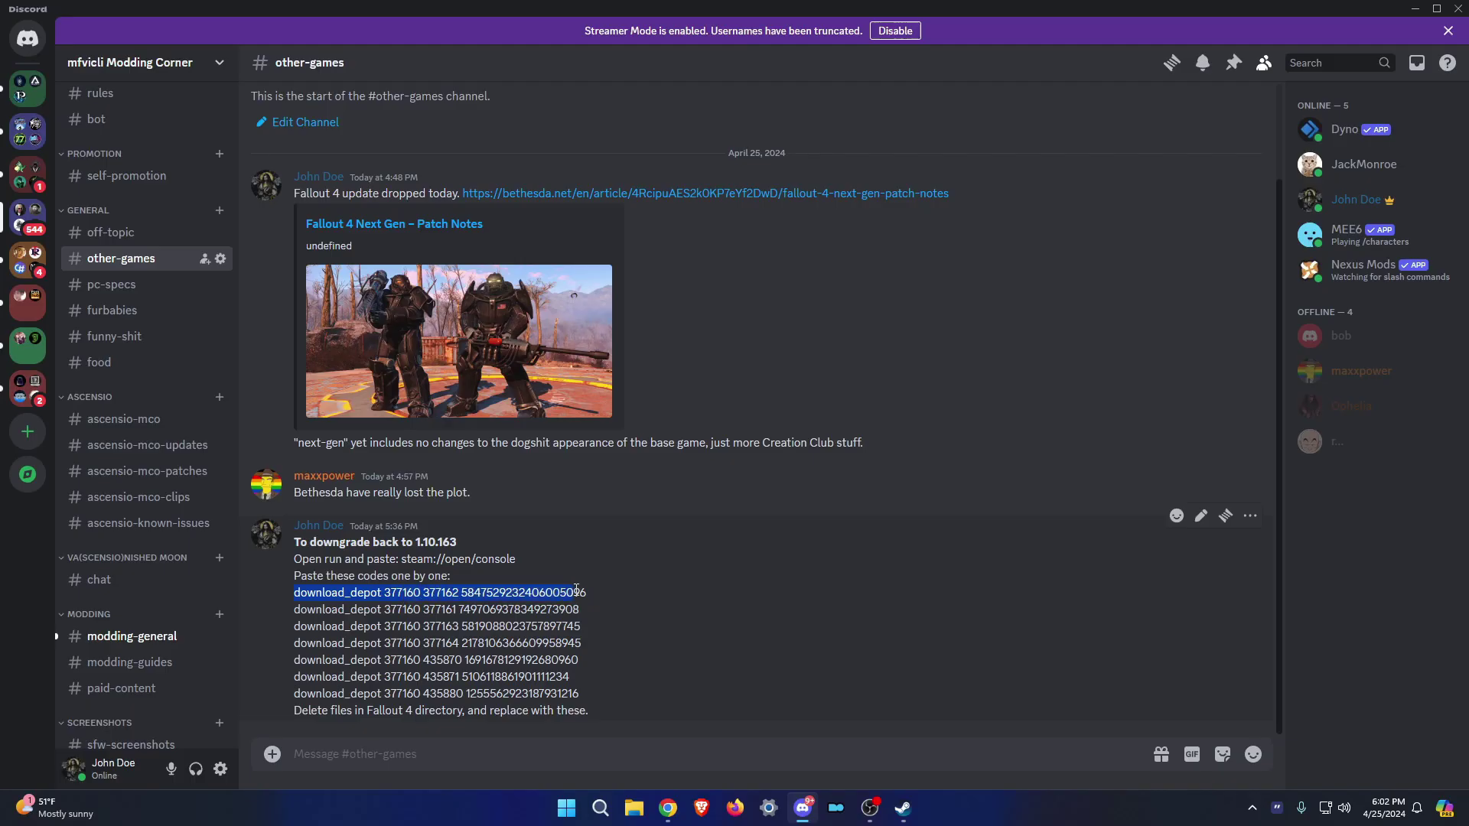
{"action": "right_click", "coordinate": [458, 589]}
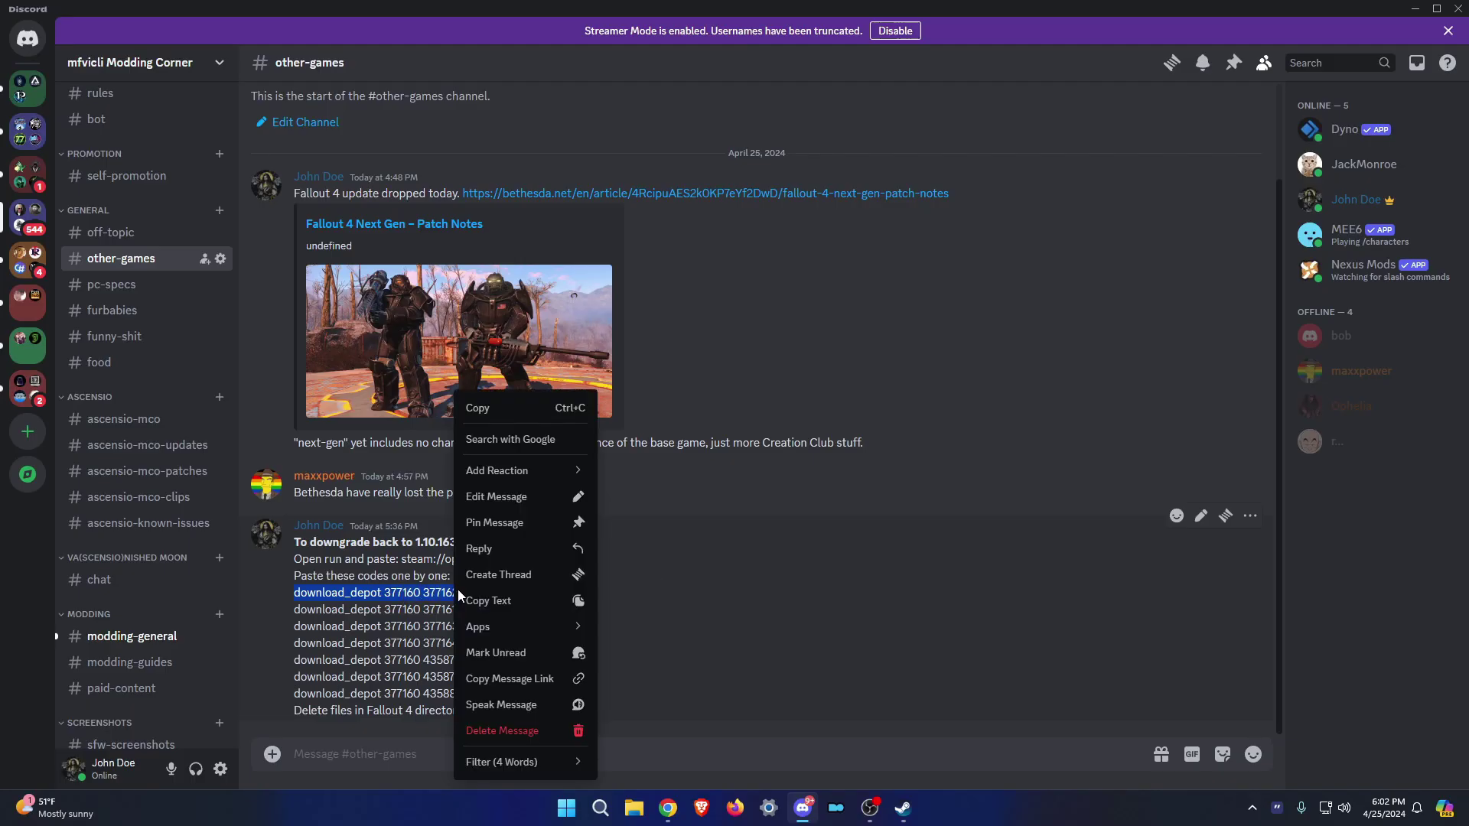
{"action": "left_click", "coordinate": [528, 411]}
{"action": "left_click", "coordinate": [904, 812]}
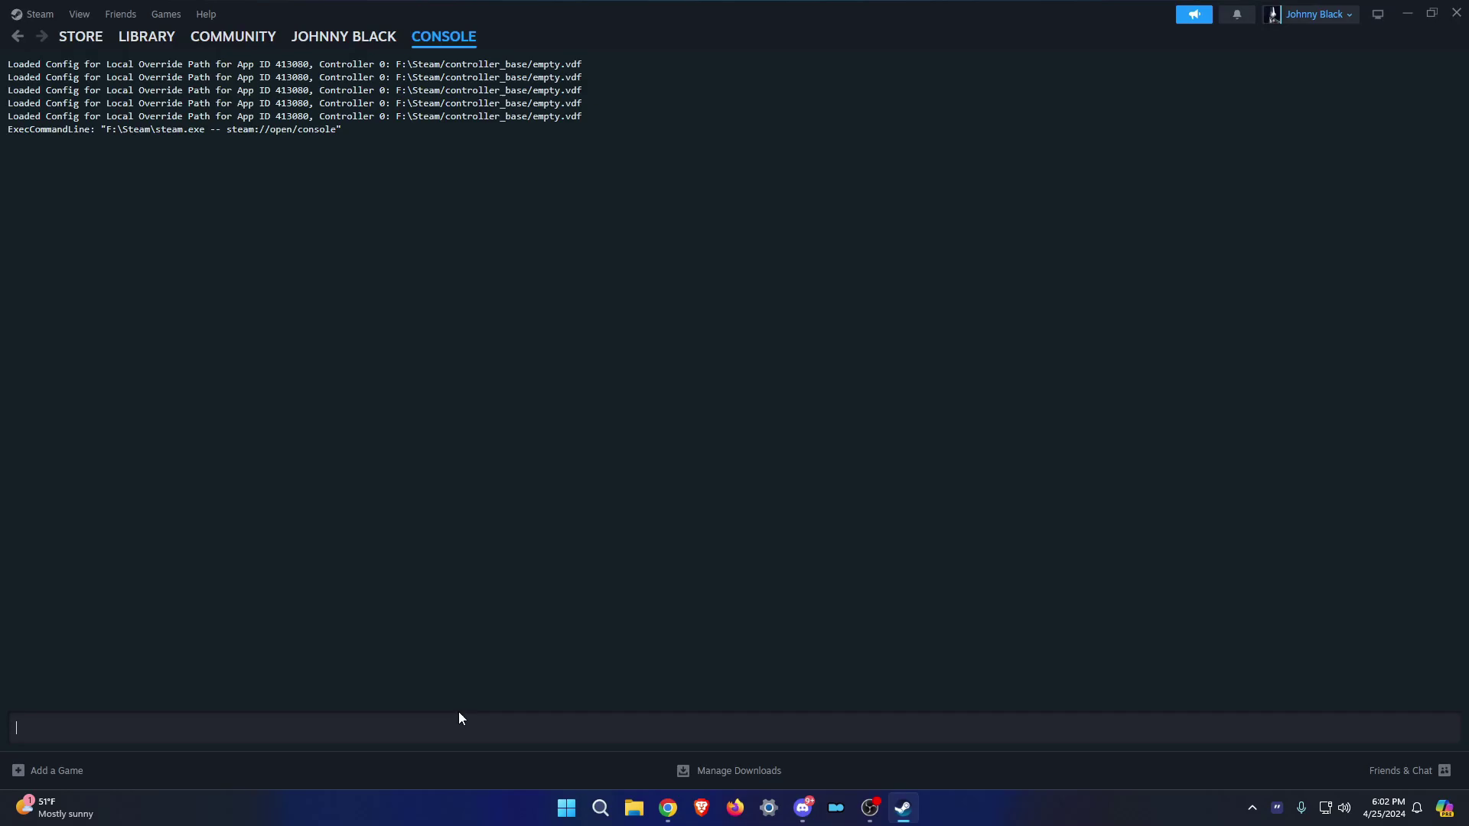
{"action": "left_click", "coordinate": [430, 720]}
{"action": "key", "text": "ctrl+v"}
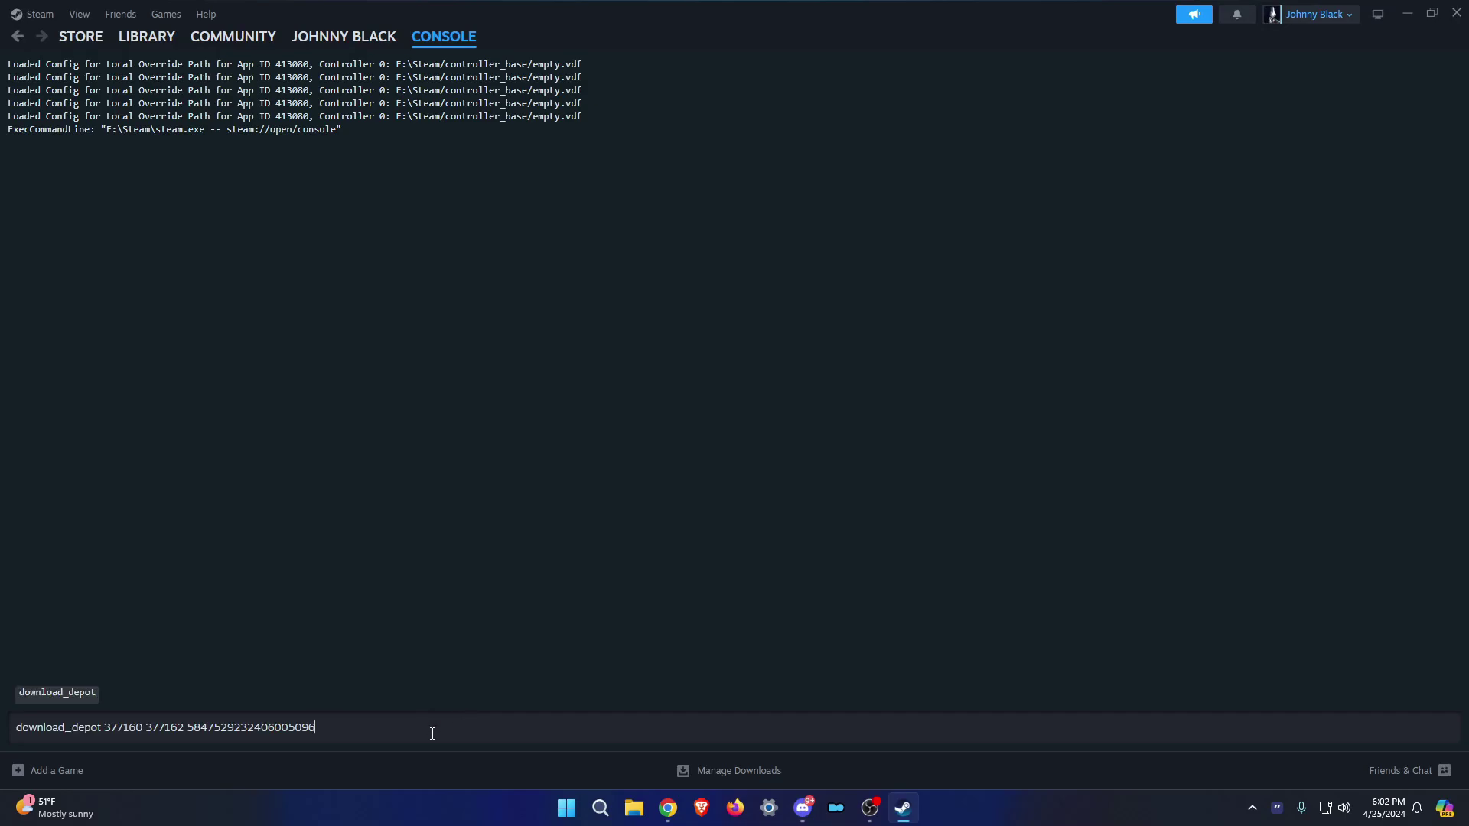
{"action": "key", "text": "Return"}
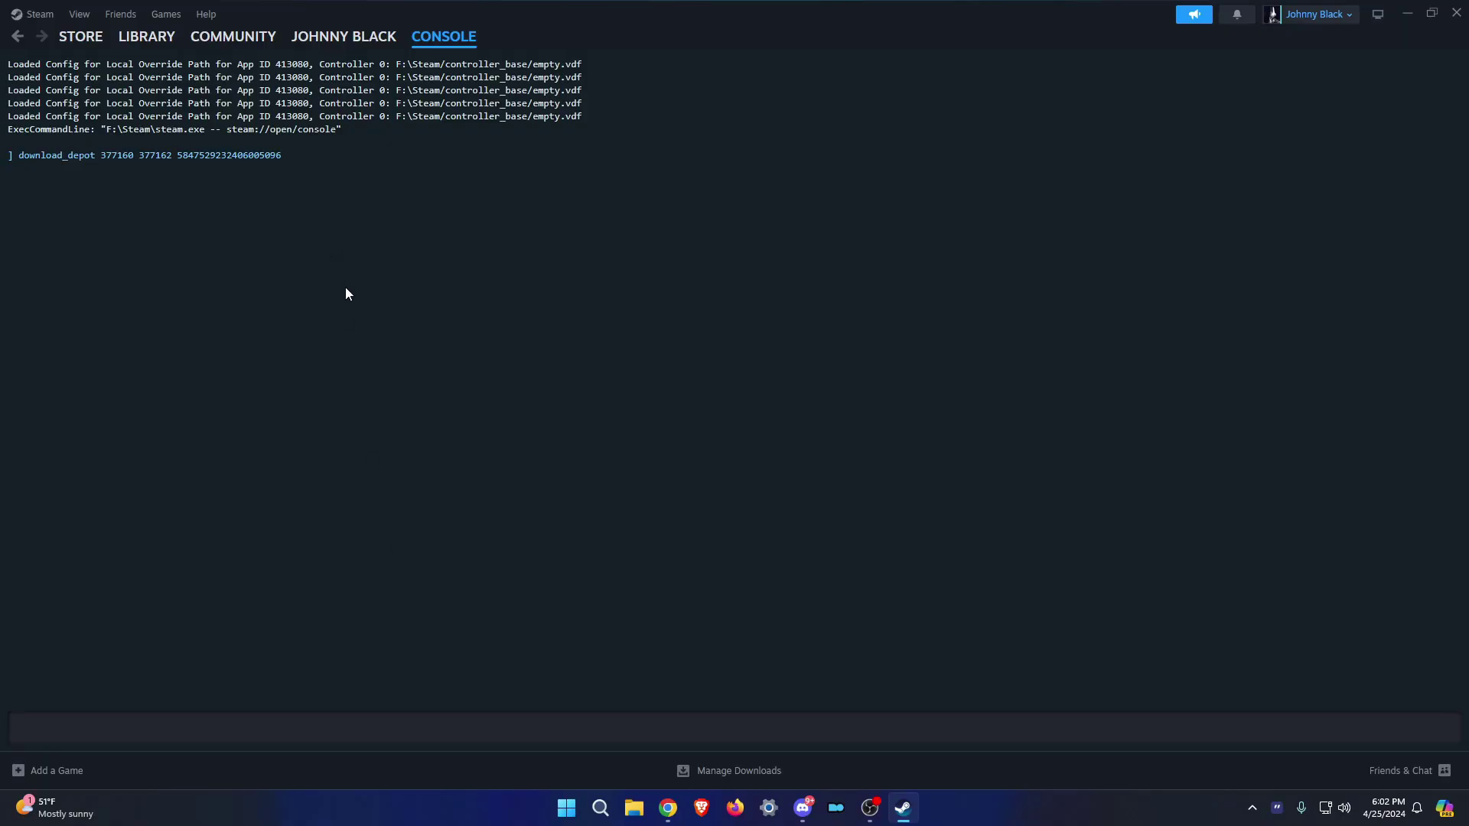
Open the finished depot_377162 folder, then run the remaining download_depot commands in the console
{"action": "left_click", "coordinate": [168, 182]}
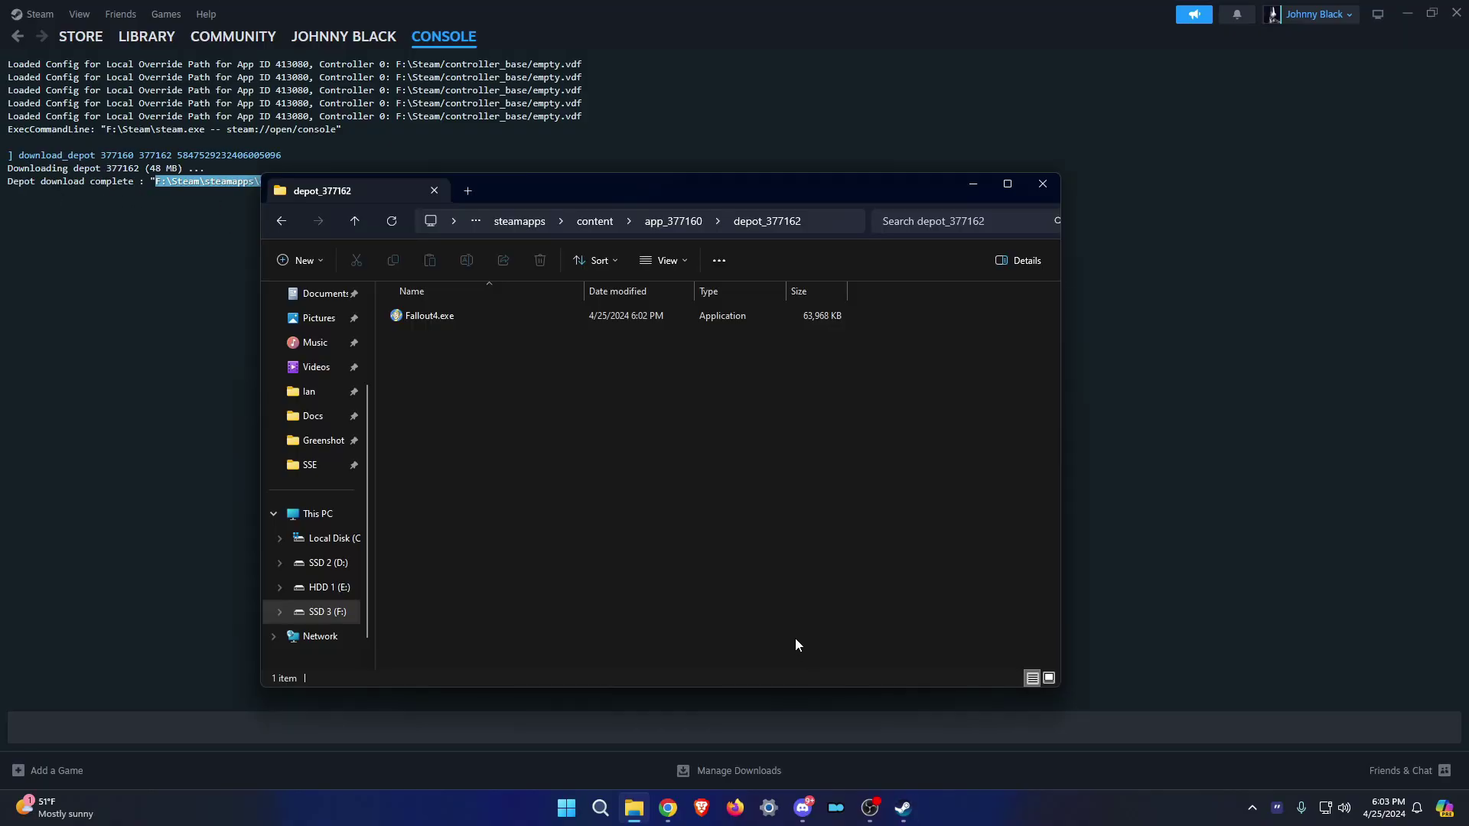
{"action": "key", "text": "alt+Tab"}
{"action": "triple_click", "coordinate": [490, 606]}
{"action": "key", "text": "ctrl+c"}
{"action": "key", "text": "alt+Tab"}
{"action": "key", "text": "ctrl+v"}
{"action": "key", "text": "Return"}
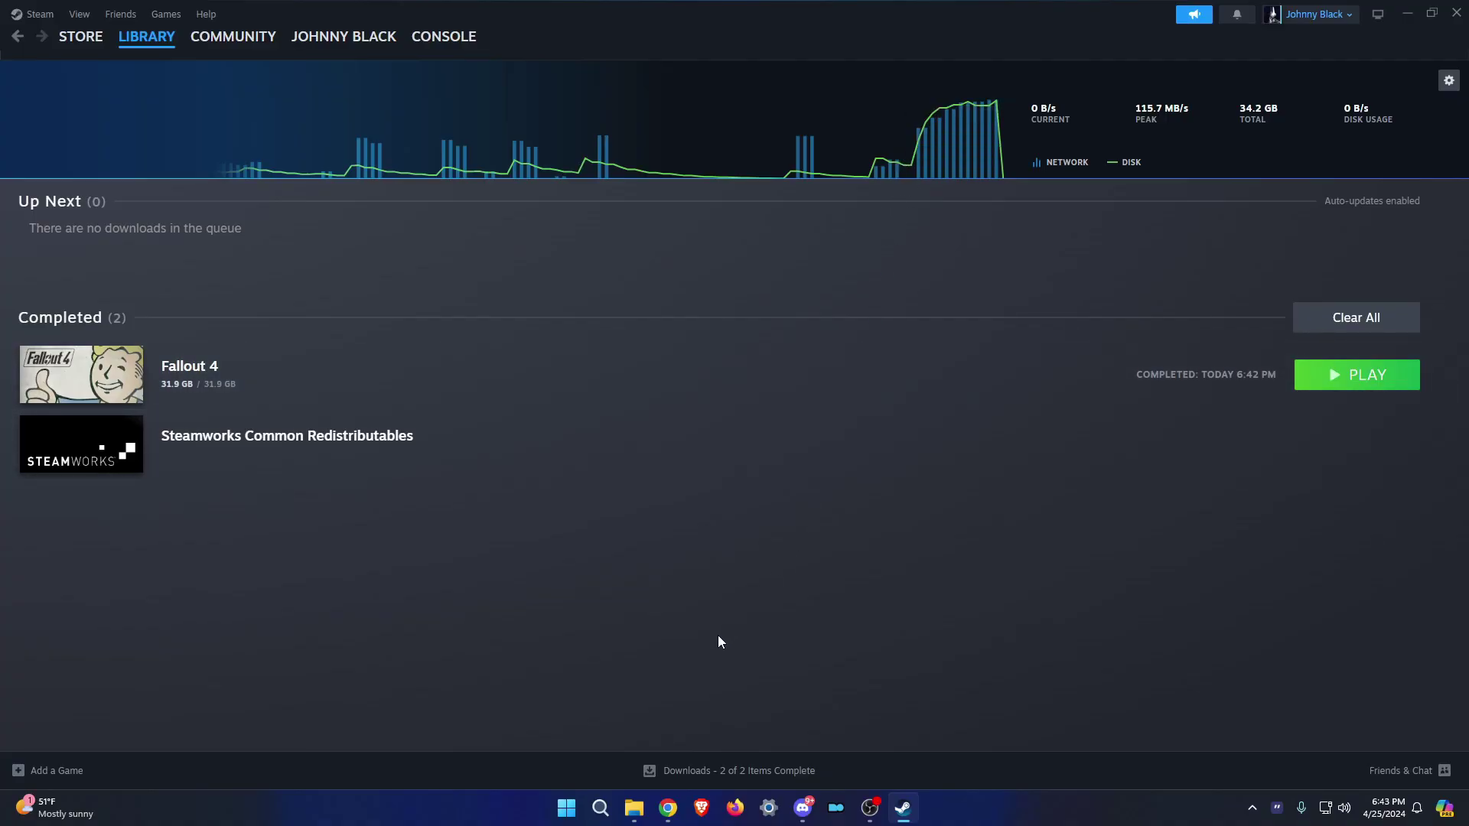
Open and refresh the Fallout 4 game folder, where Fallout4.exe shows version 1.10.980.0
{"action": "left_click", "coordinate": [634, 817]}
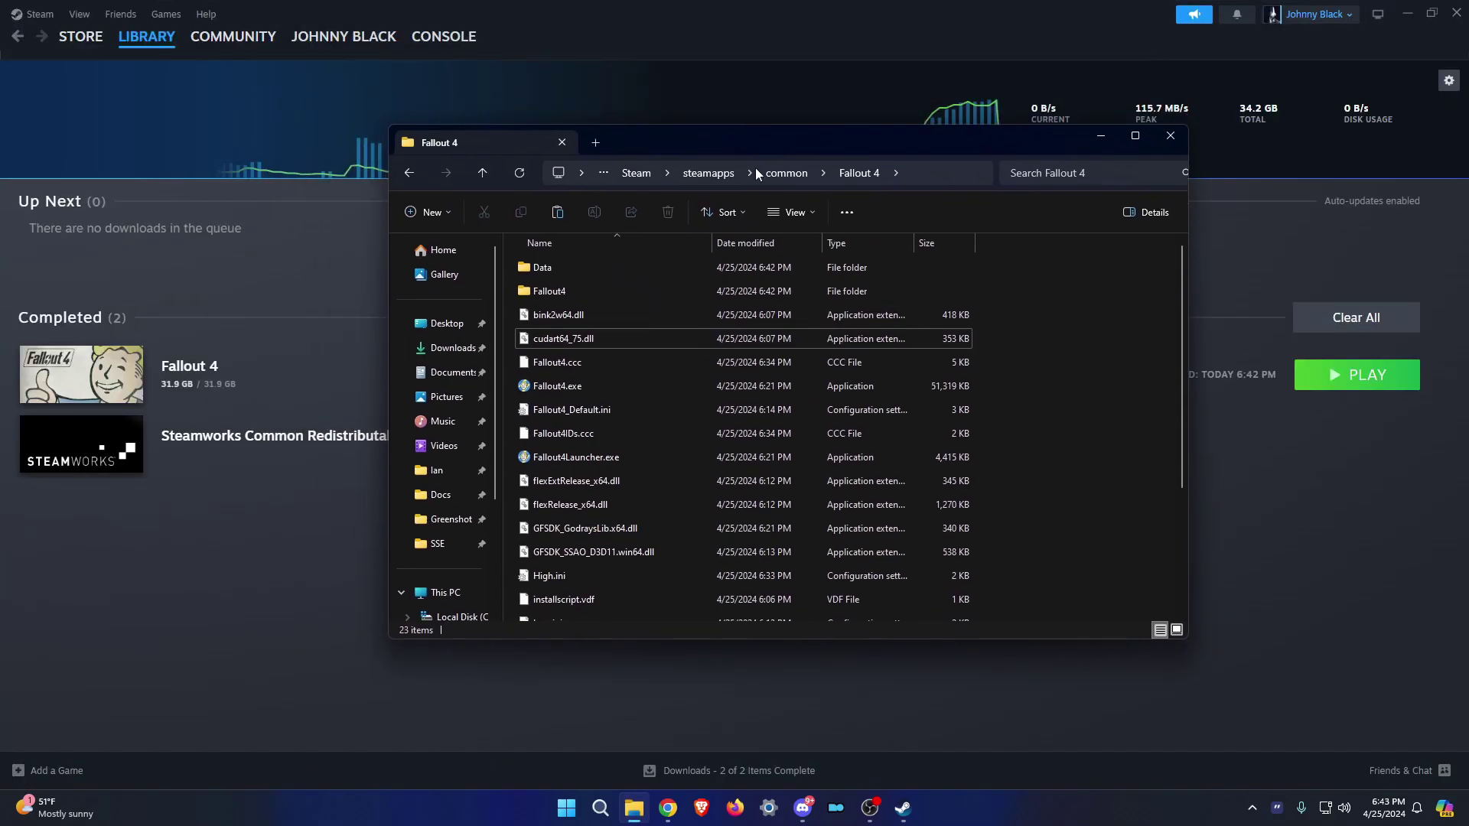
{"action": "left_click", "coordinate": [527, 172]}
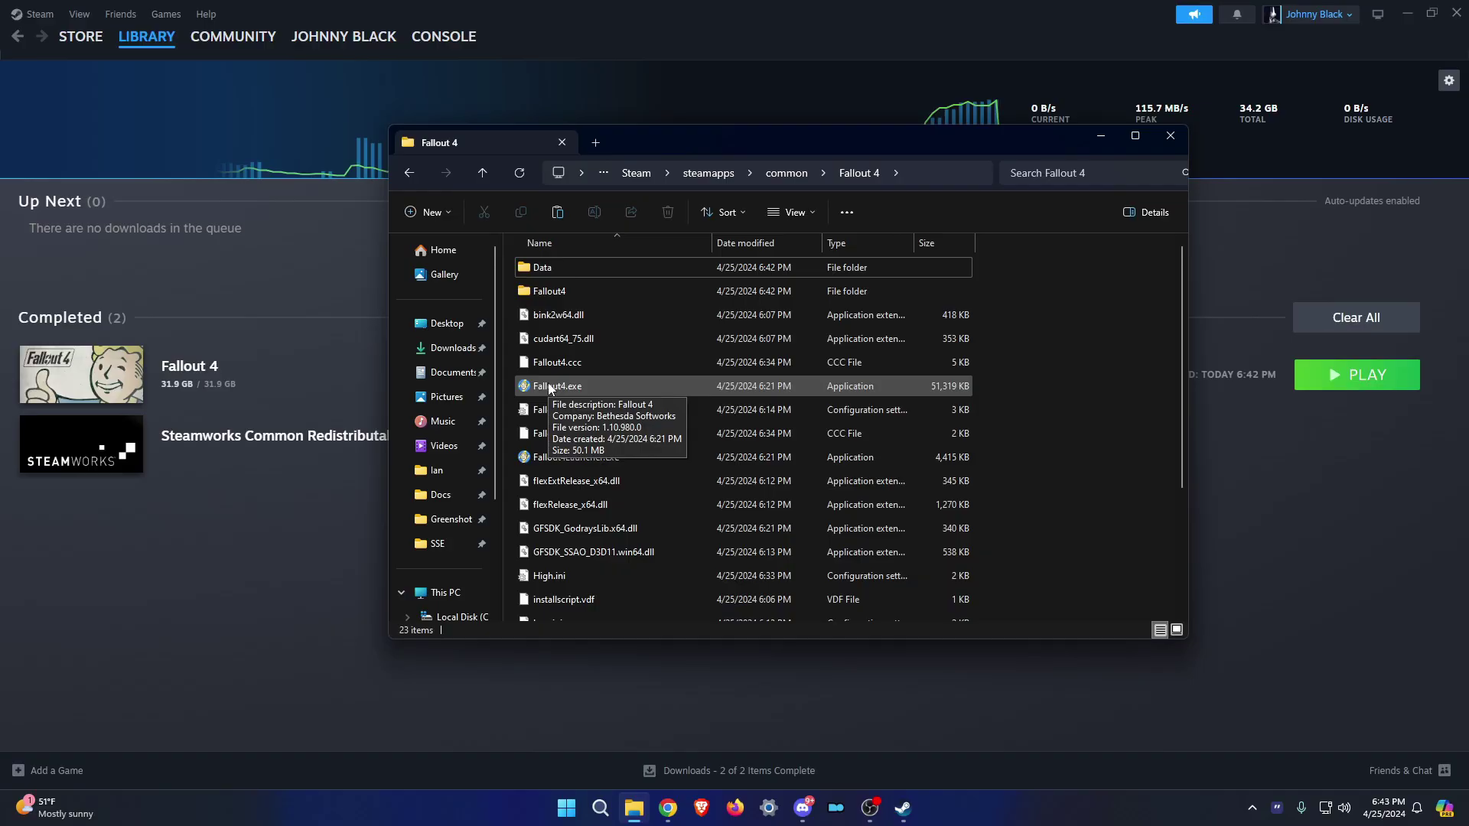
Open a second File Explorer window and snap it beside the Fallout 4 folder
{"action": "right_click", "coordinate": [633, 809]}
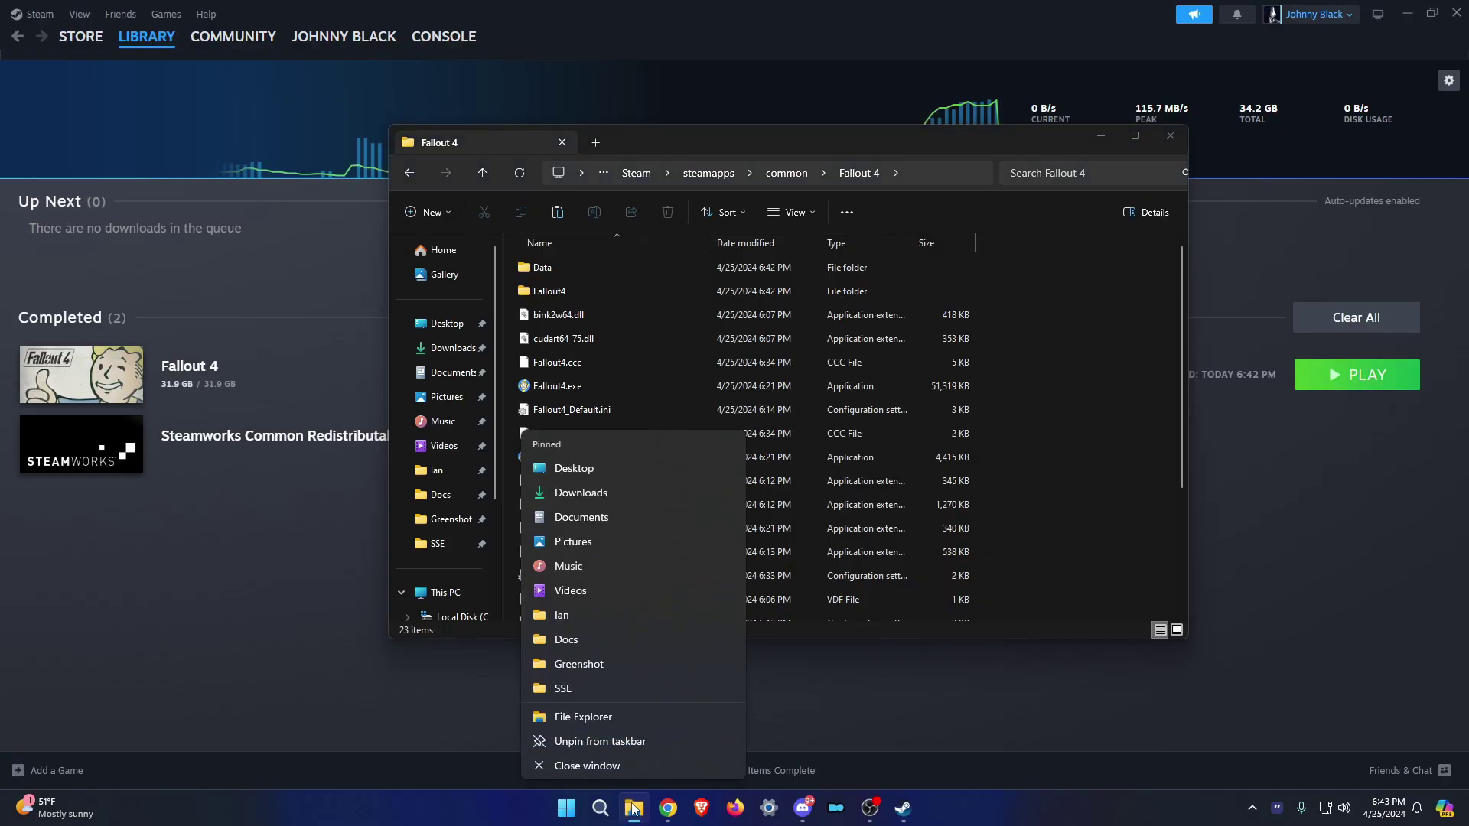
{"action": "left_click", "coordinate": [618, 722]}
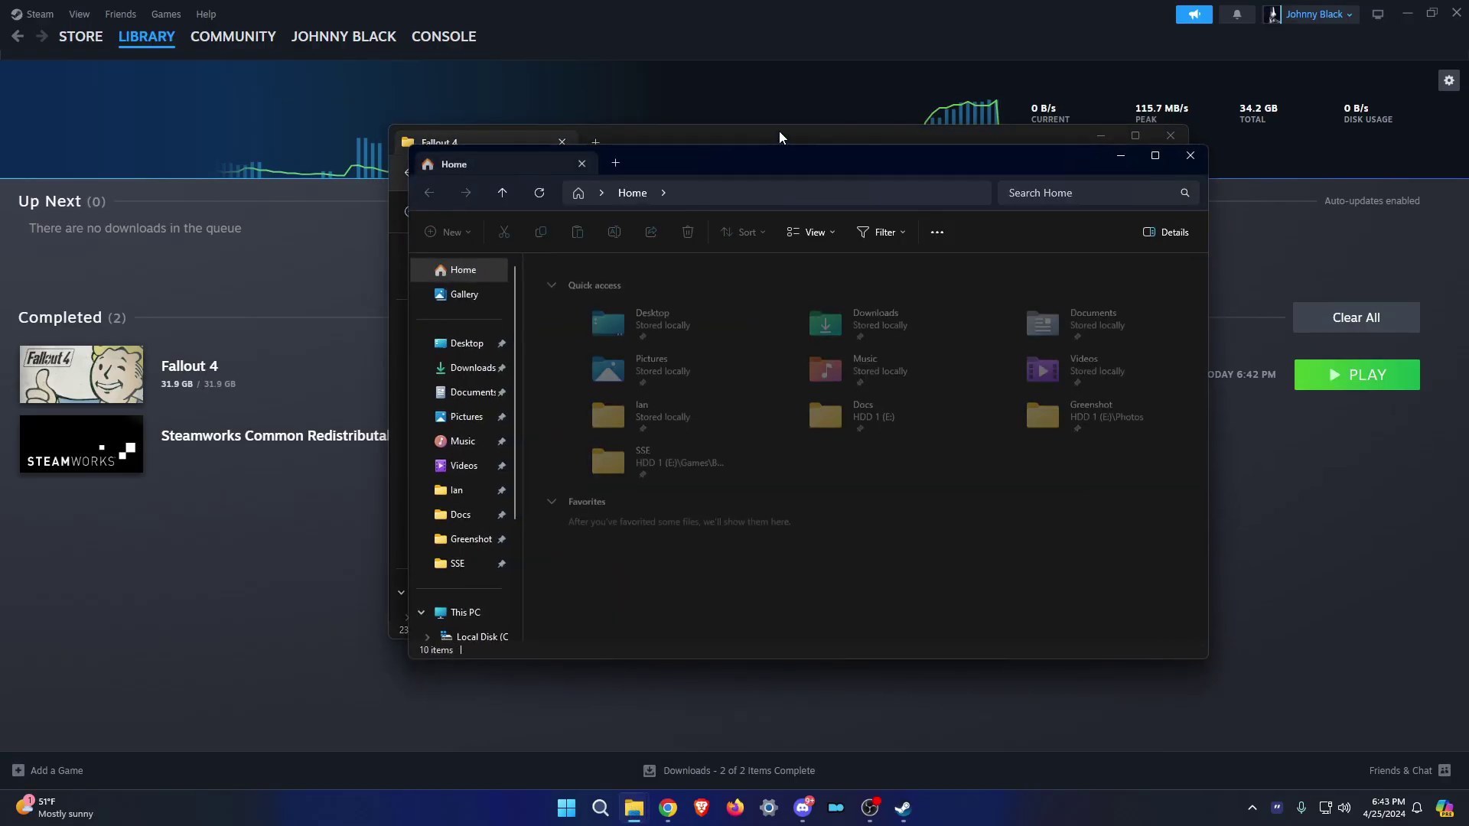
{"action": "mouse_move", "coordinate": [779, 131]}
{"action": "left_mouse_down"}
{"action": "mouse_move", "coordinate": [770, 190]}
{"action": "mouse_move", "coordinate": [1466, 230]}
{"action": "left_mouse_up"}
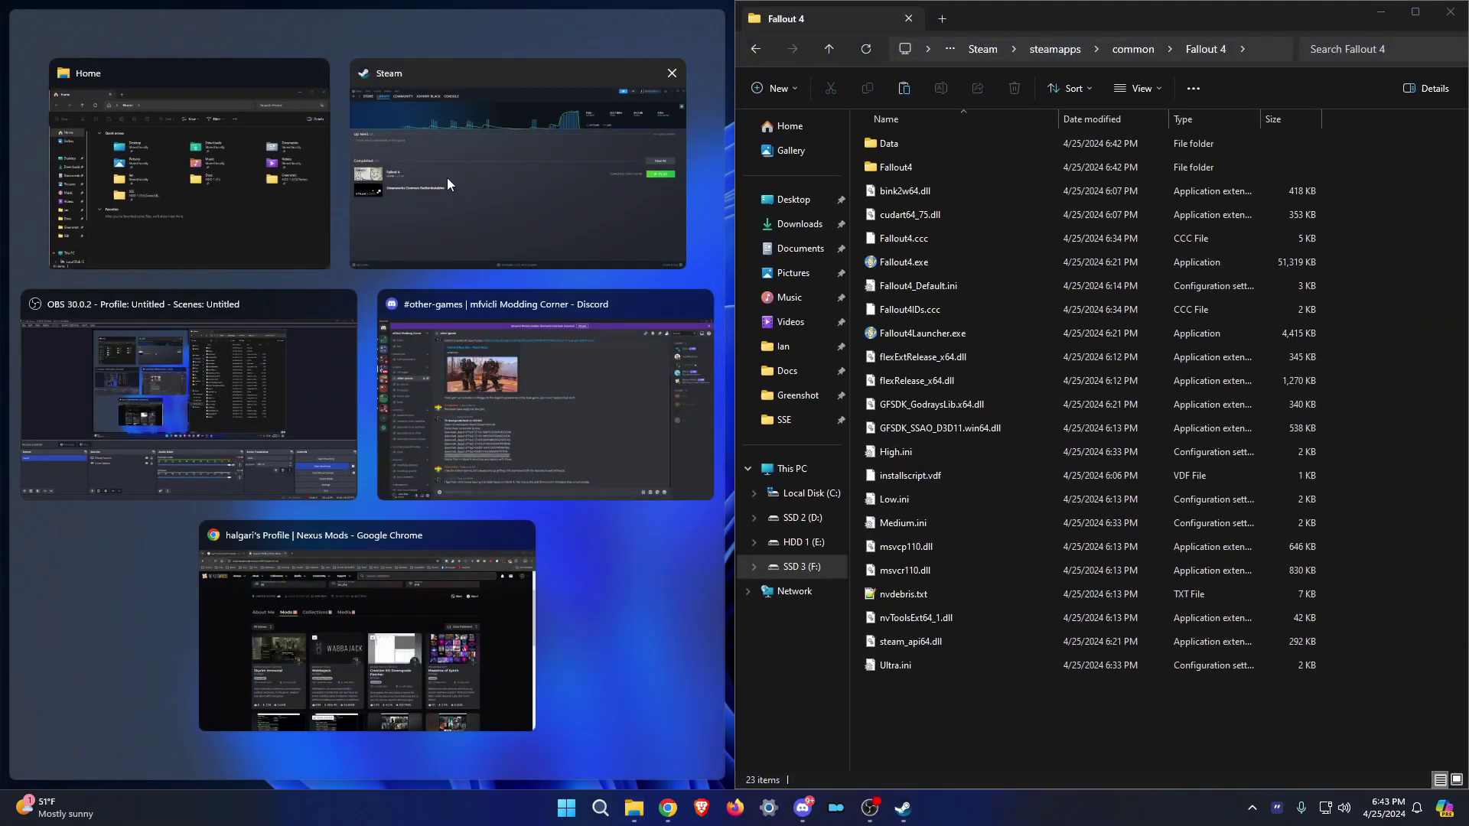
{"action": "left_click", "coordinate": [189, 176]}
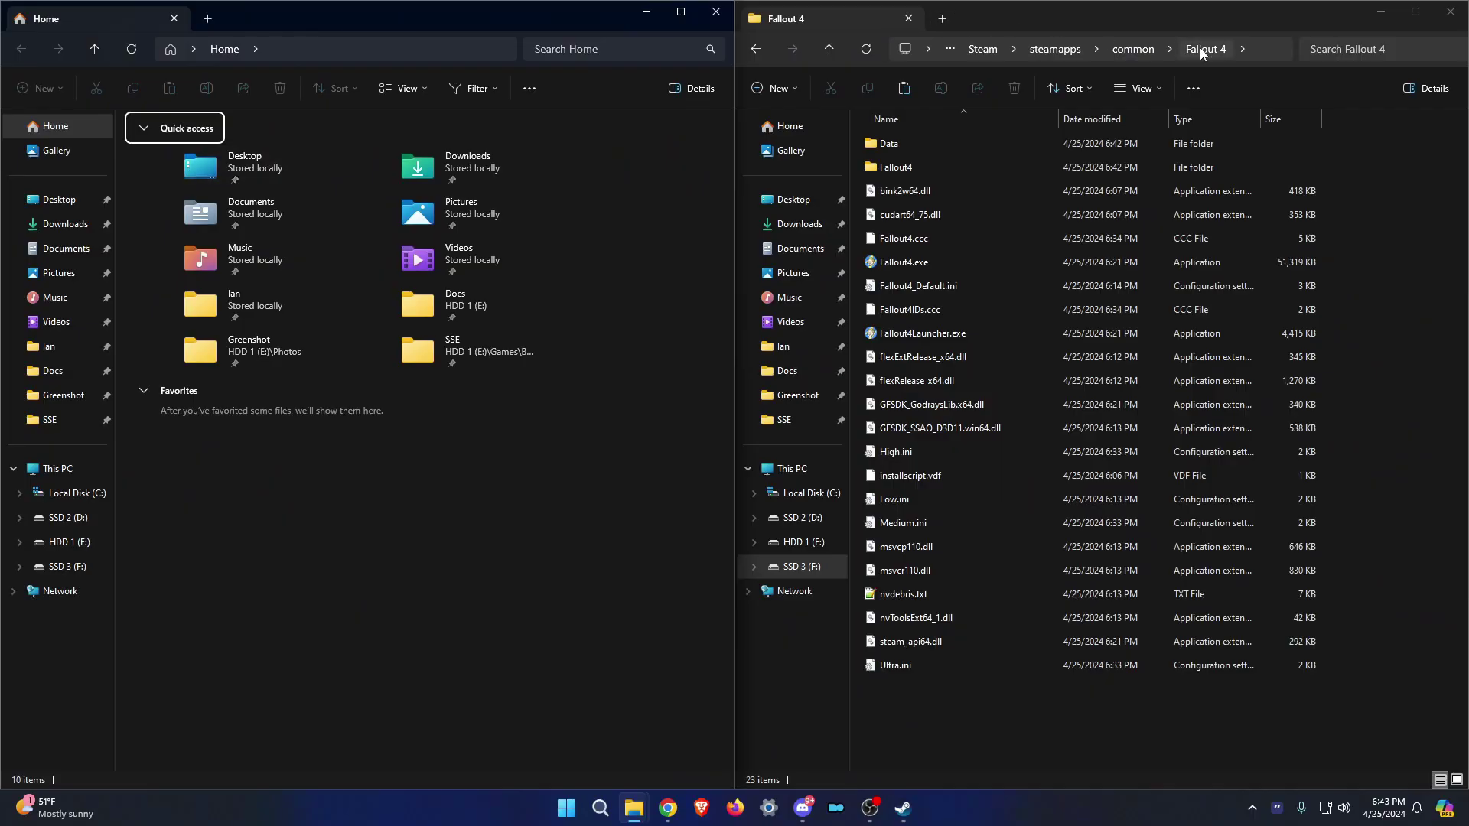
Navigate the left window to steamapps\content\app_377160 using the game folder's path
{"action": "left_click", "coordinate": [1255, 49]}
{"action": "key", "text": "ctrl+c"}
{"action": "left_click", "coordinate": [295, 53]}
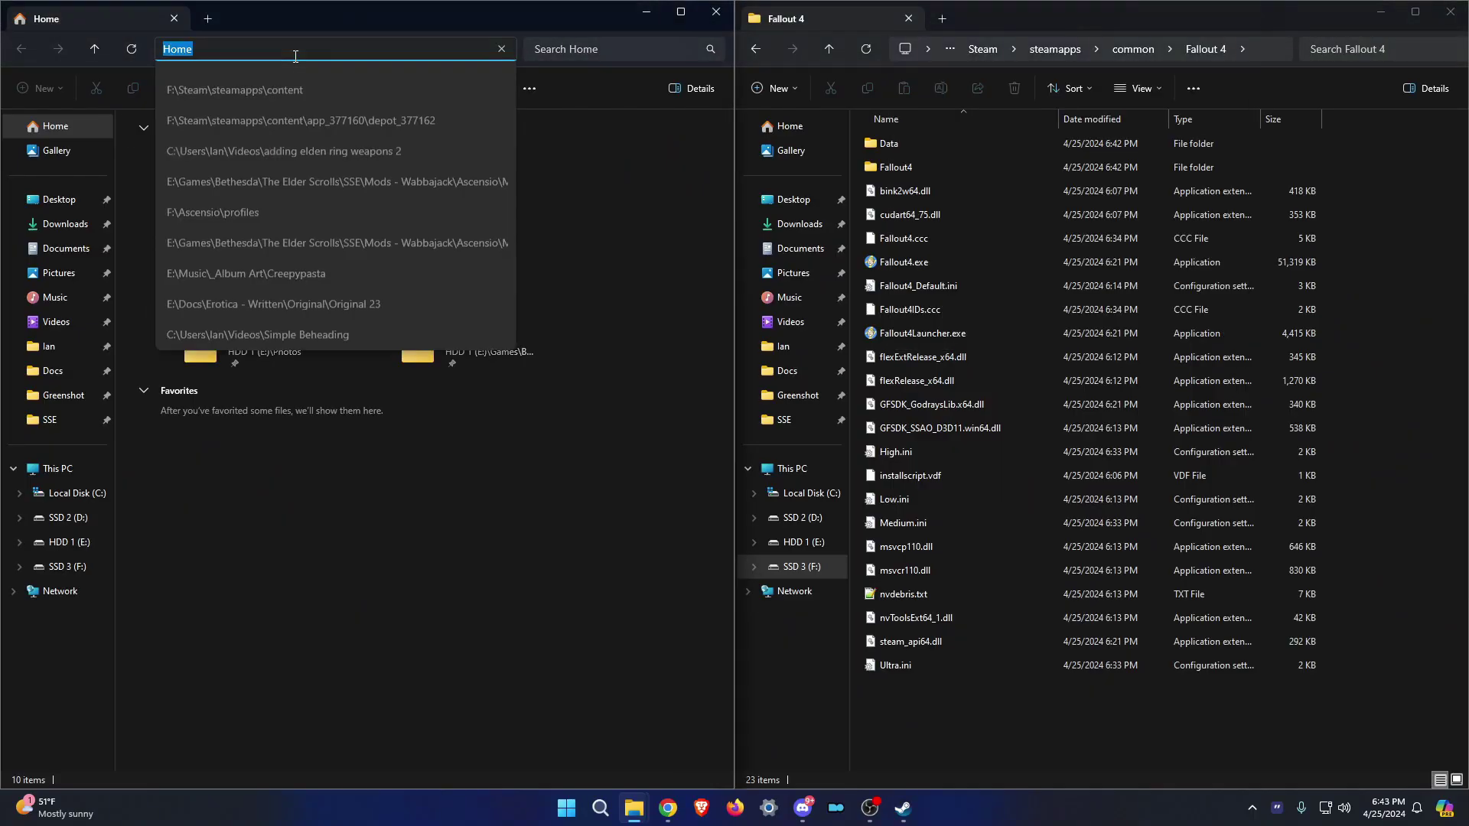
{"action": "key", "text": "ctrl+v"}
{"action": "key", "text": "Return"}
{"action": "left_click", "coordinate": [319, 49]}
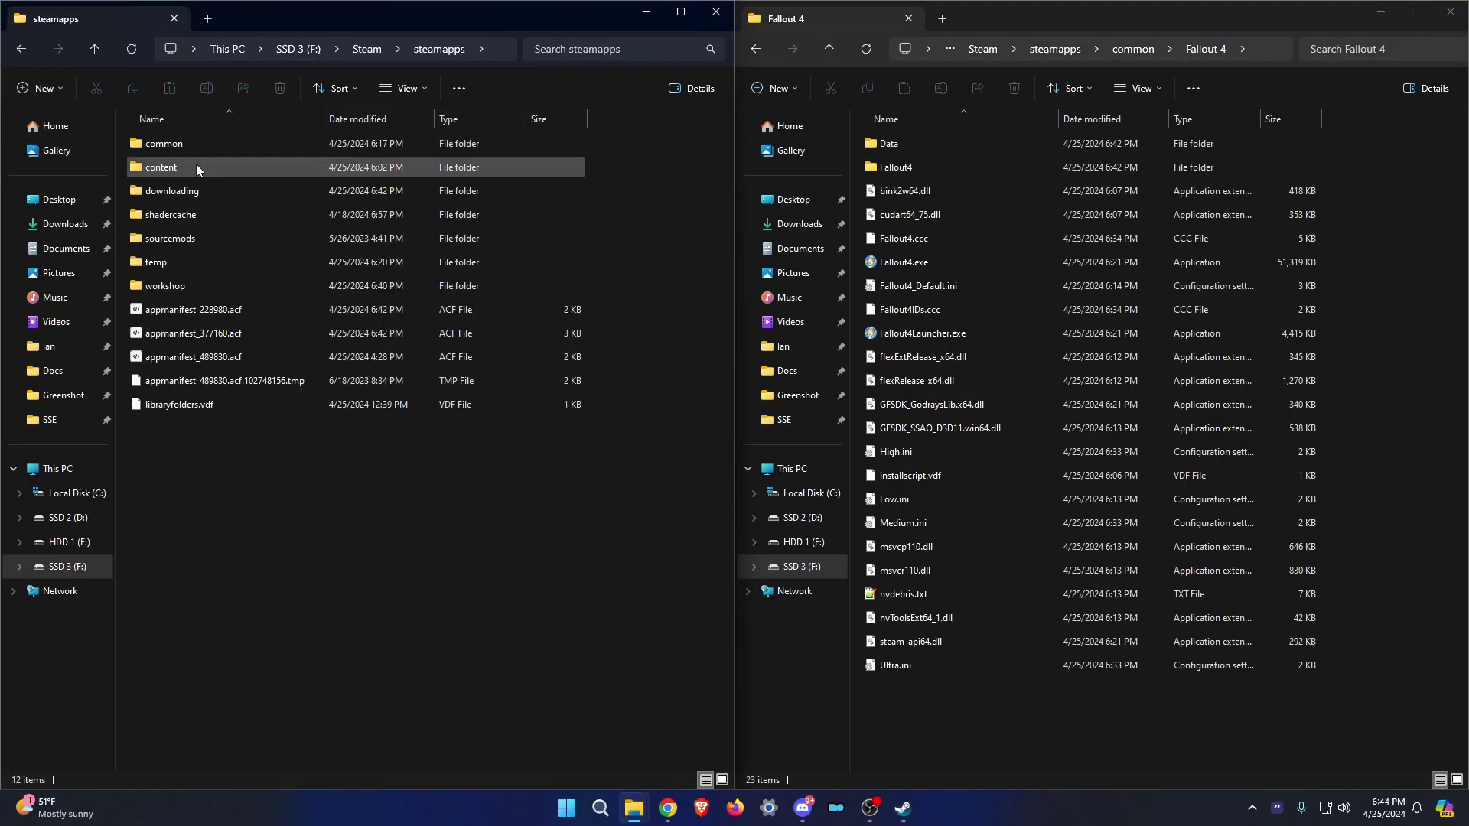
{"action": "double_click", "coordinate": [181, 166]}
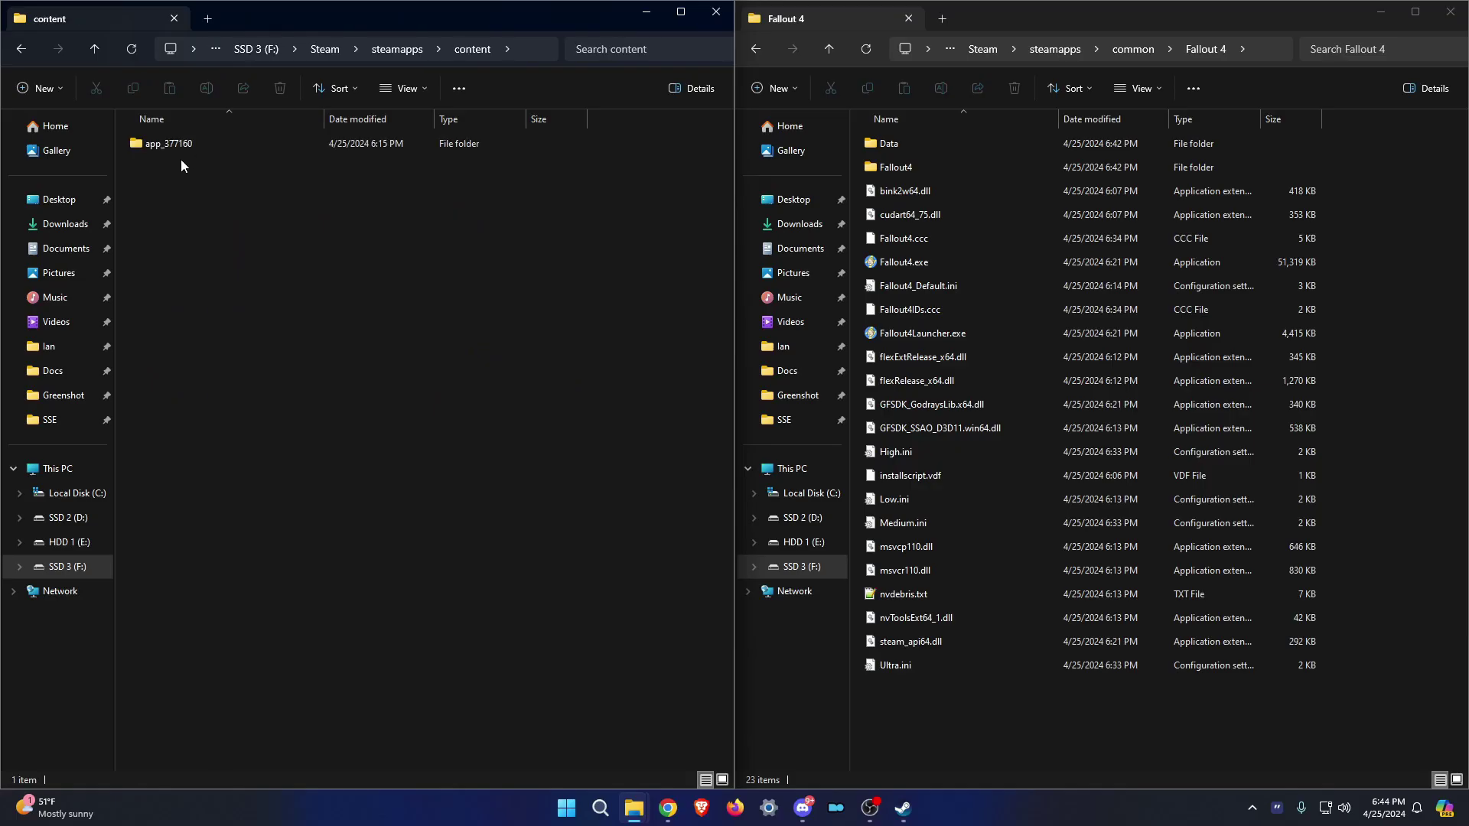
{"action": "double_click", "coordinate": [164, 144]}
Copy depot_377161's contents into Fallout 4, replacing existing files
{"action": "double_click", "coordinate": [180, 144]}
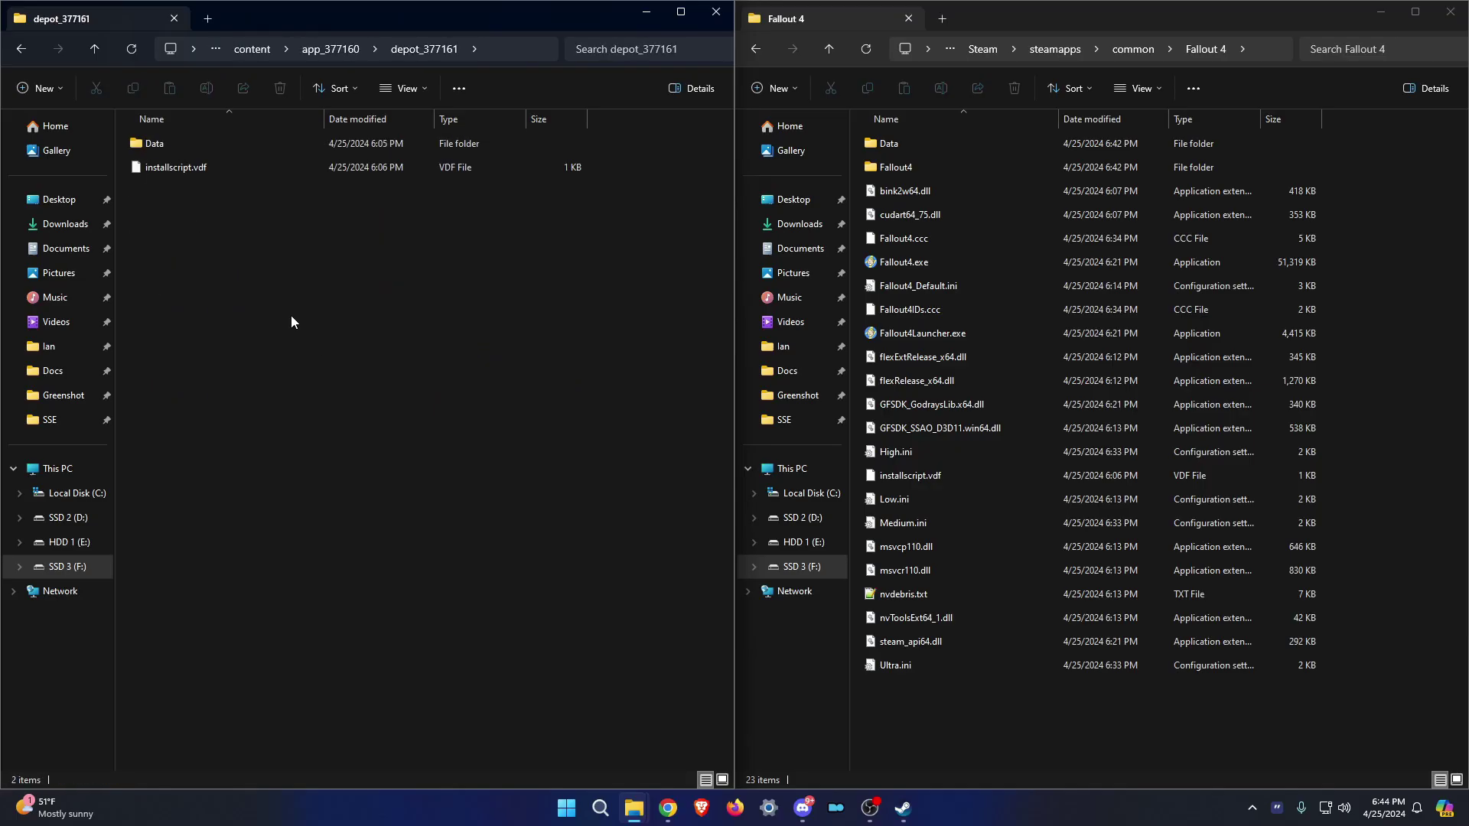
{"action": "left_click_drag", "start_coordinate": [293, 287], "coordinate": [116, 131]}
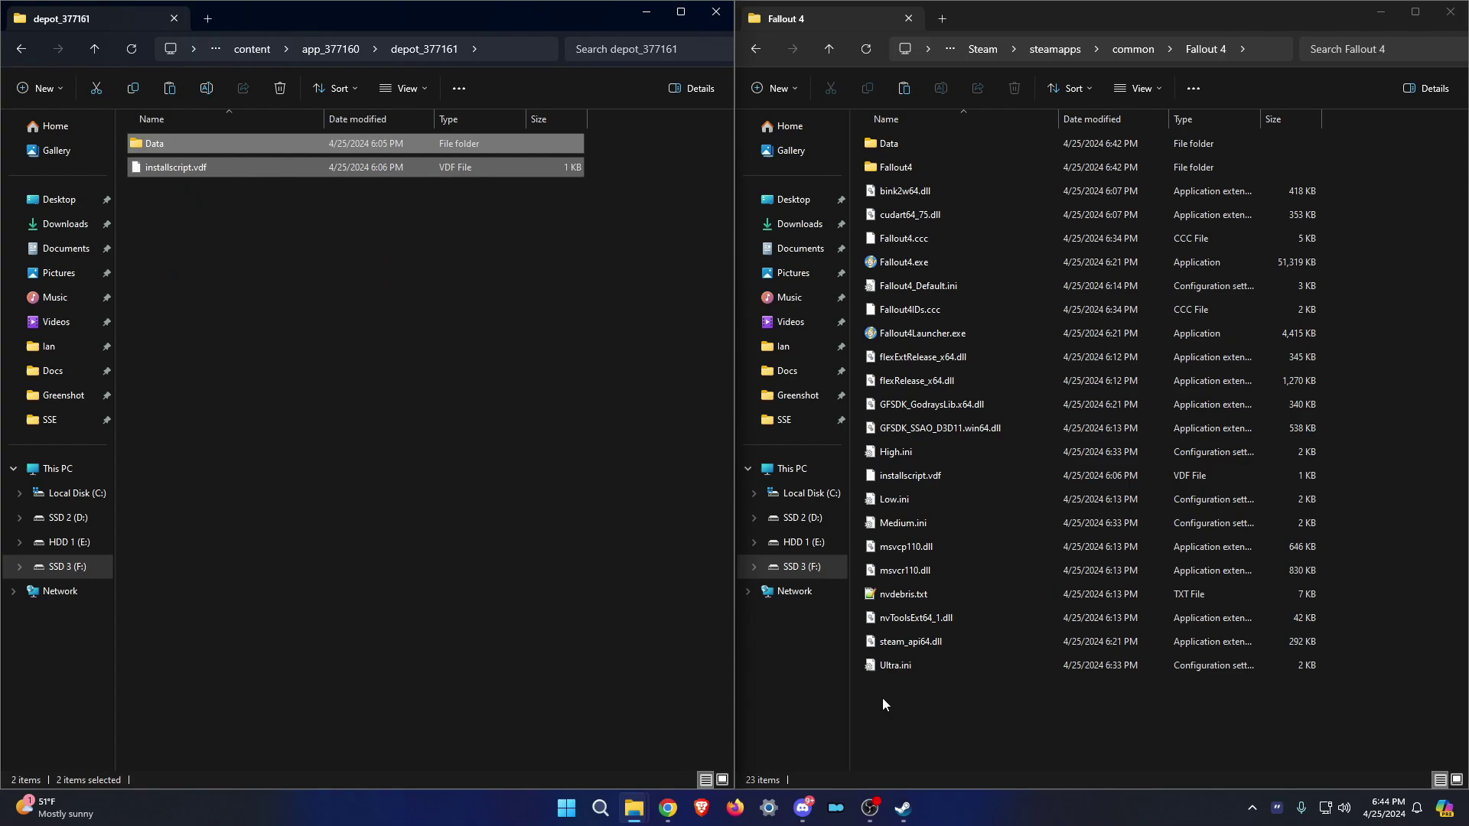
{"action": "key", "text": "ctrl+v"}
{"action": "left_click", "coordinate": [770, 288]}
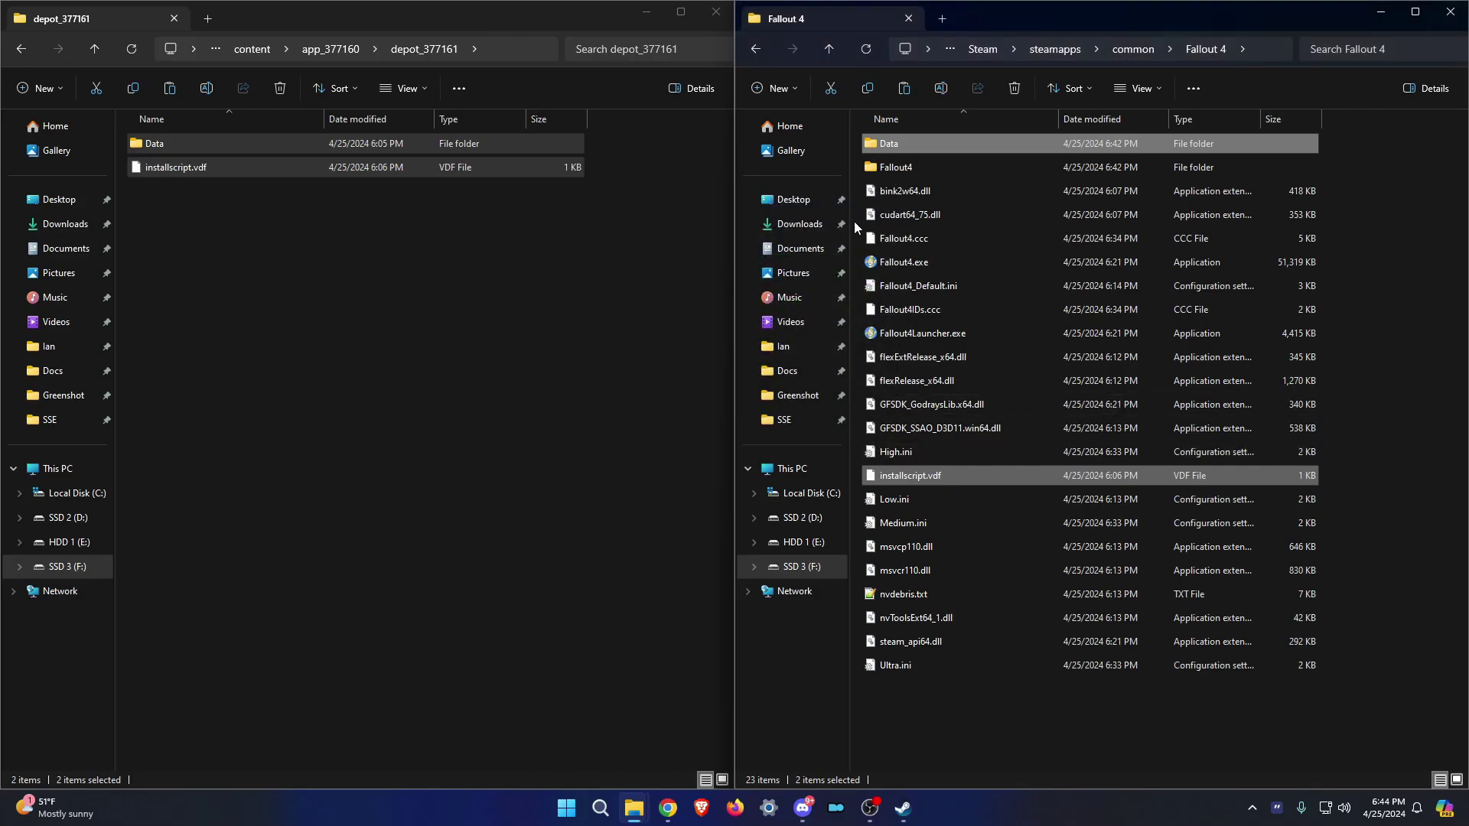
Copy depot_377162's Fallout4.exe into Fallout 4, replacing the existing one
{"action": "left_click", "coordinate": [337, 48]}
{"action": "double_click", "coordinate": [190, 194]}
{"action": "key", "text": "ctrl+a"}
{"action": "key", "text": "ctrl+c"}
{"action": "left_click", "coordinate": [1420, 319]}
{"action": "key", "text": "ctrl+v"}
{"action": "left_click", "coordinate": [802, 284]}
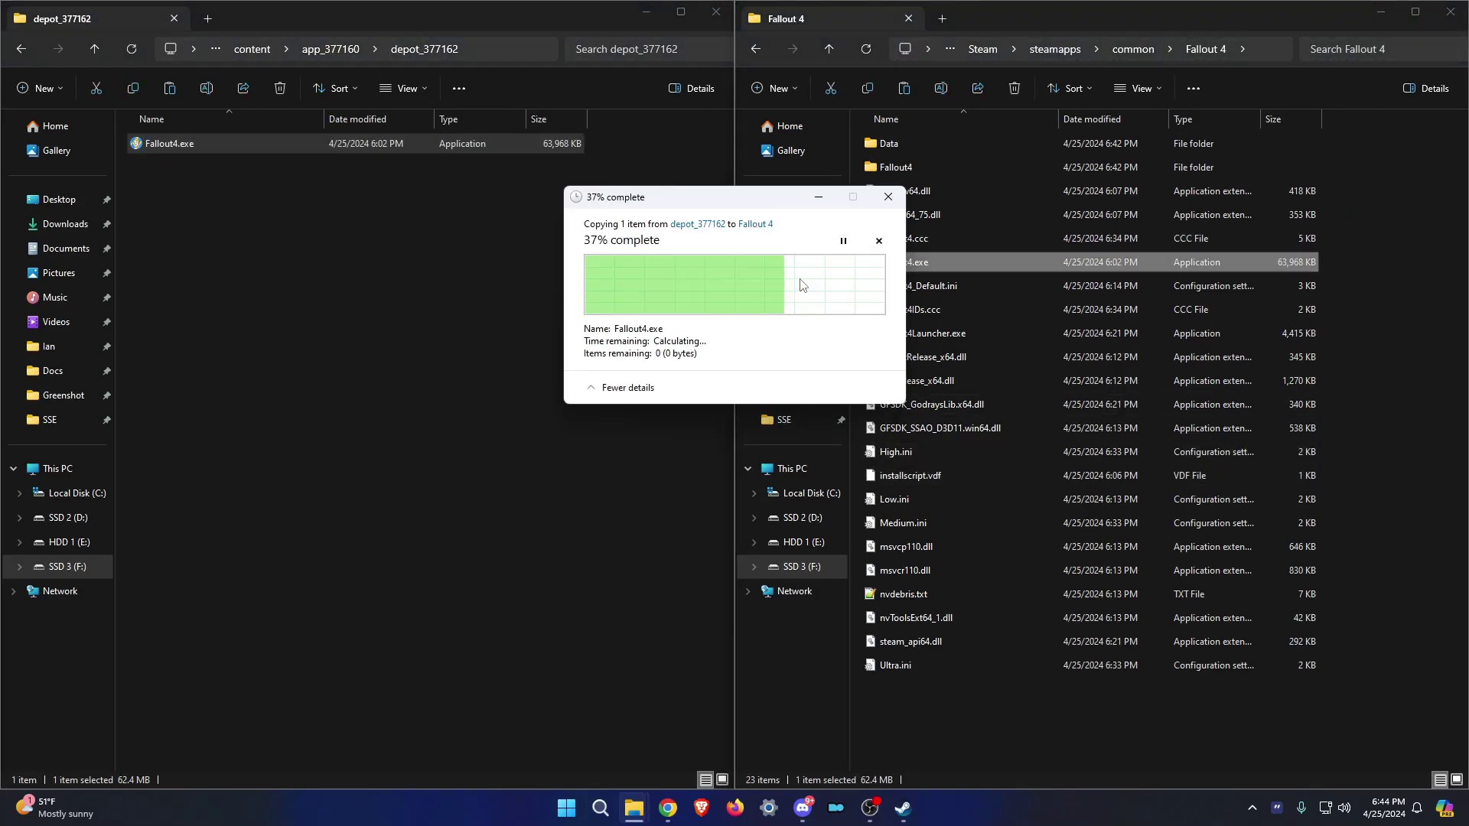
Copy depot_377163's files into Fallout 4, replacing the 65 duplicates
{"action": "left_click", "coordinate": [337, 48]}
{"action": "double_click", "coordinate": [189, 191]}
{"action": "key", "text": "ctrl+a"}
{"action": "key", "text": "ctrl+c"}
{"action": "left_click", "coordinate": [1430, 199]}
{"action": "key", "text": "ctrl+v"}
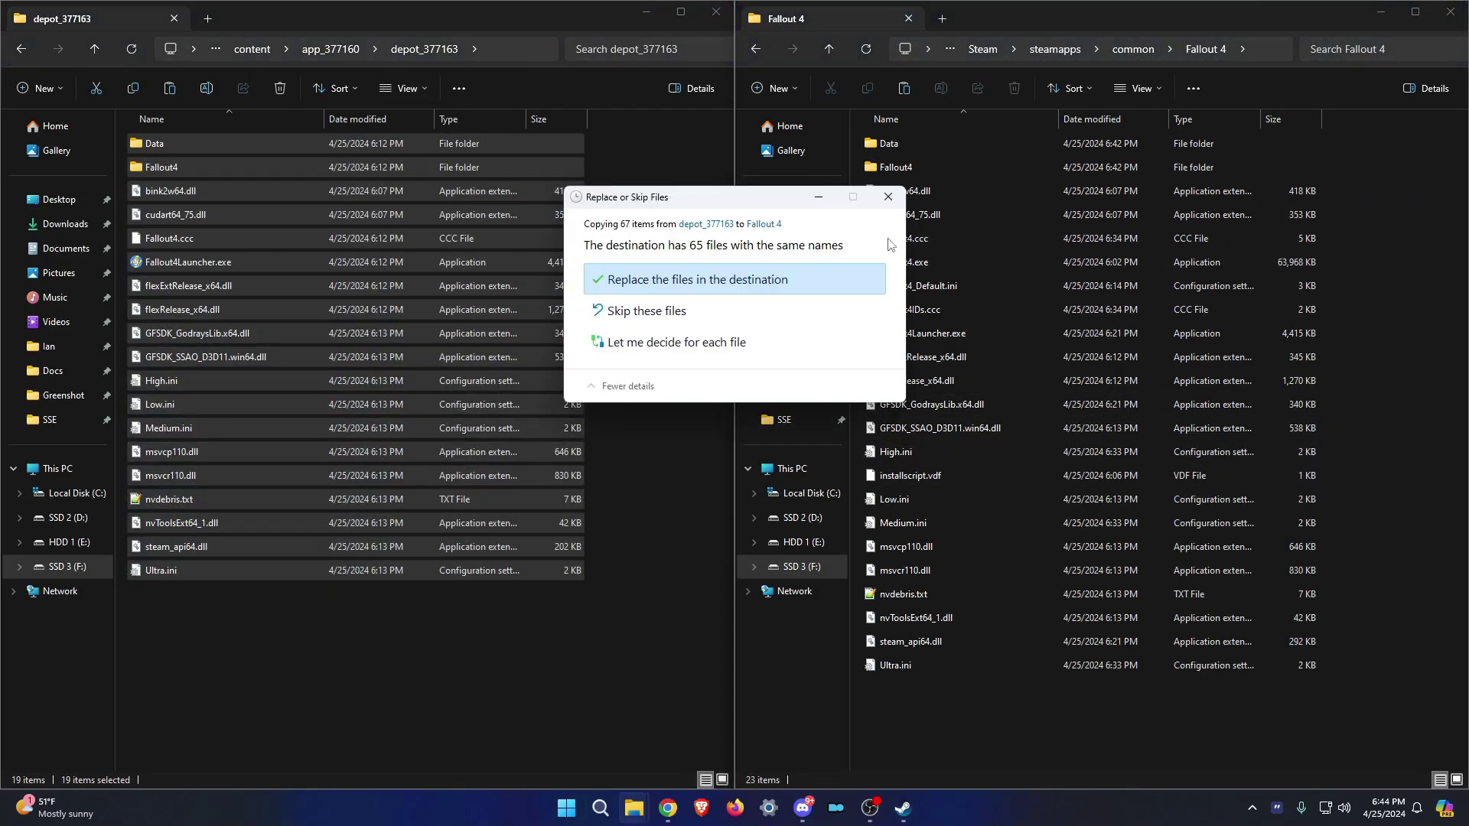
{"action": "left_click", "coordinate": [755, 280]}
{"action": "left_click", "coordinate": [903, 808]}
{"action": "mouse_move", "coordinate": [147, 36]}
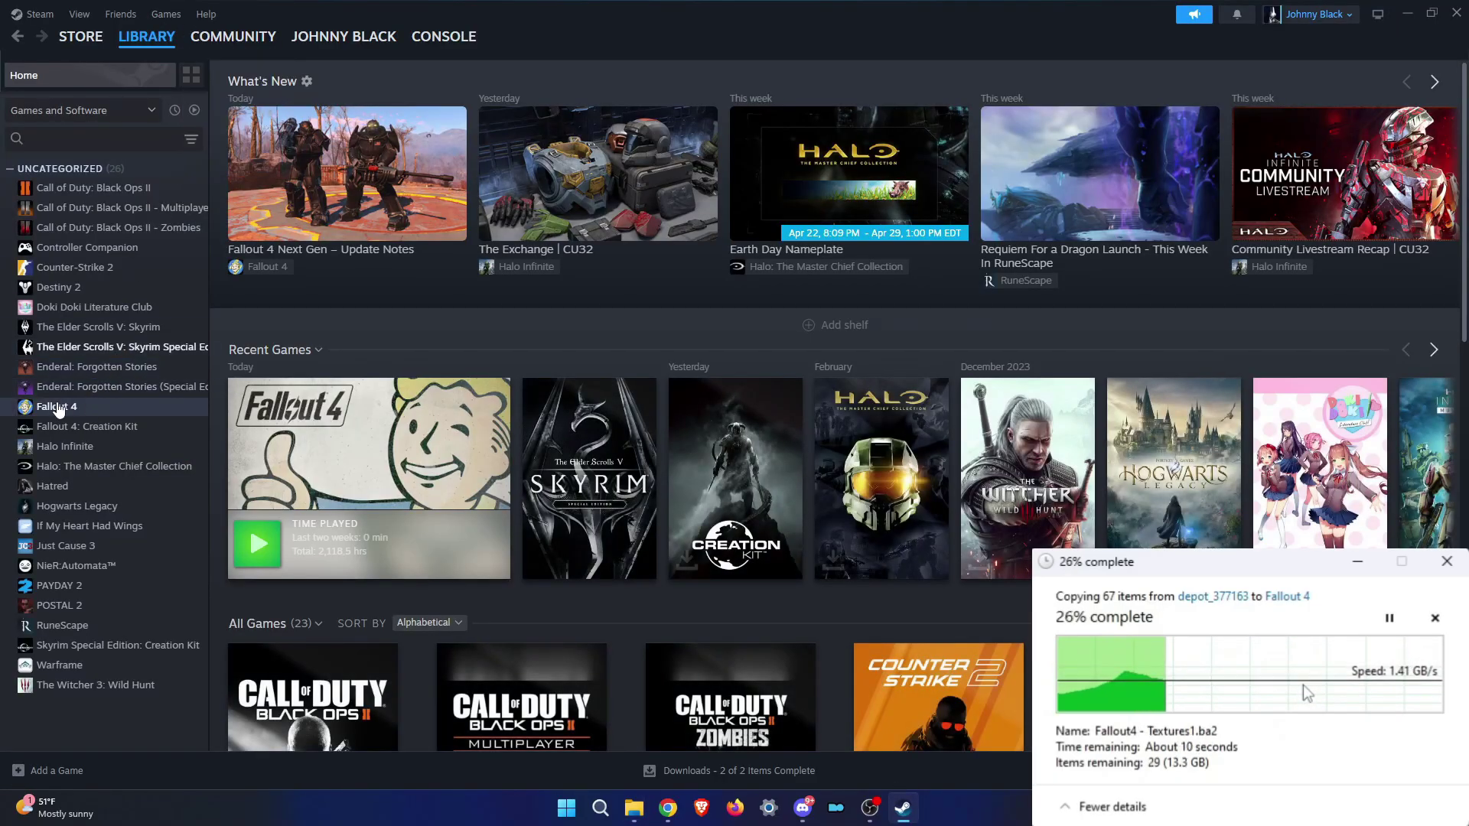
Set Fallout 4's Automatic Updates to 'Only update this game when I launch it'
{"action": "right_click", "coordinate": [58, 406]}
{"action": "left_click", "coordinate": [99, 519]}
{"action": "left_click", "coordinate": [451, 266]}
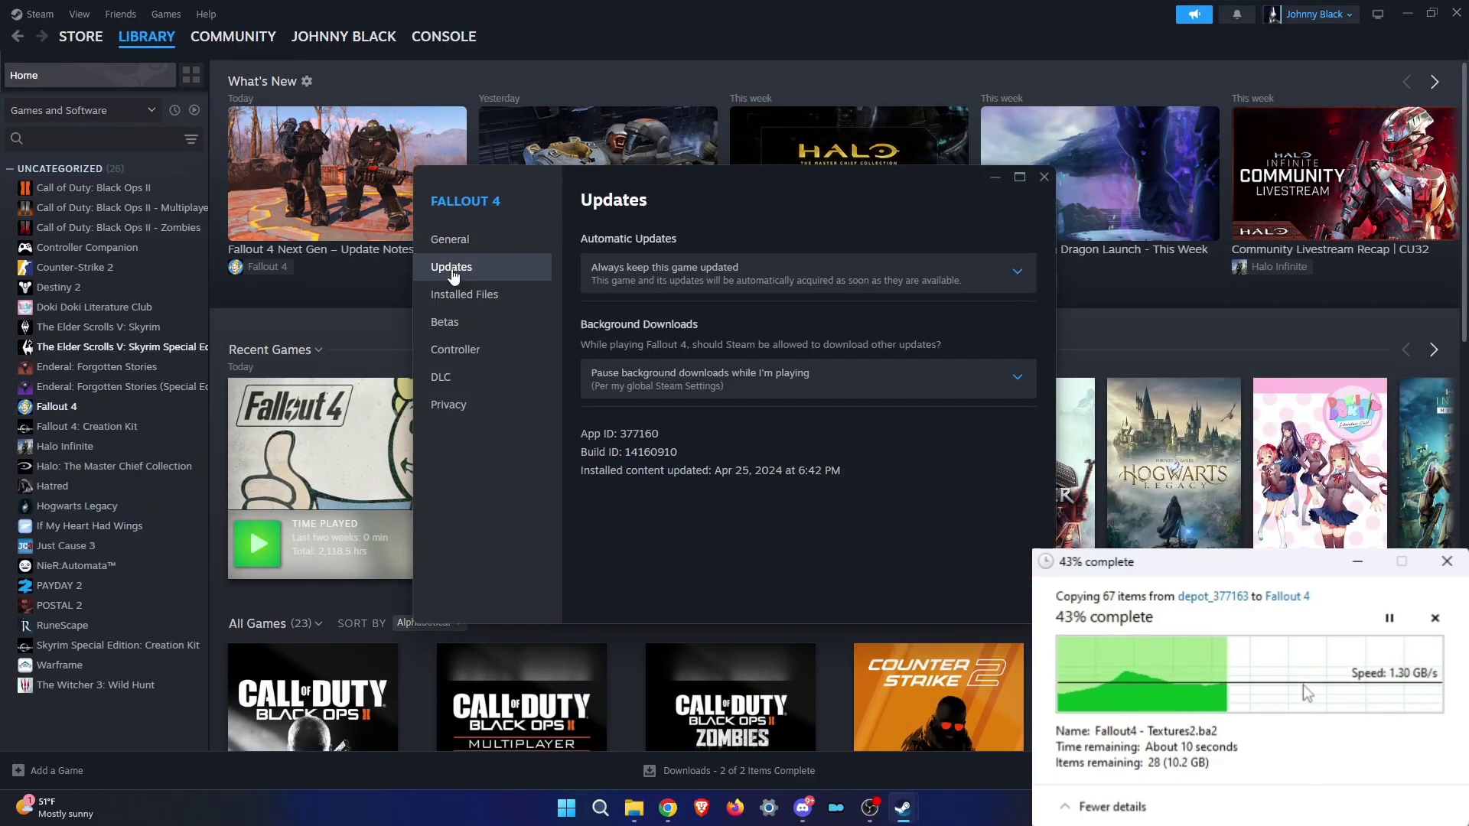
{"action": "left_click", "coordinate": [765, 274]}
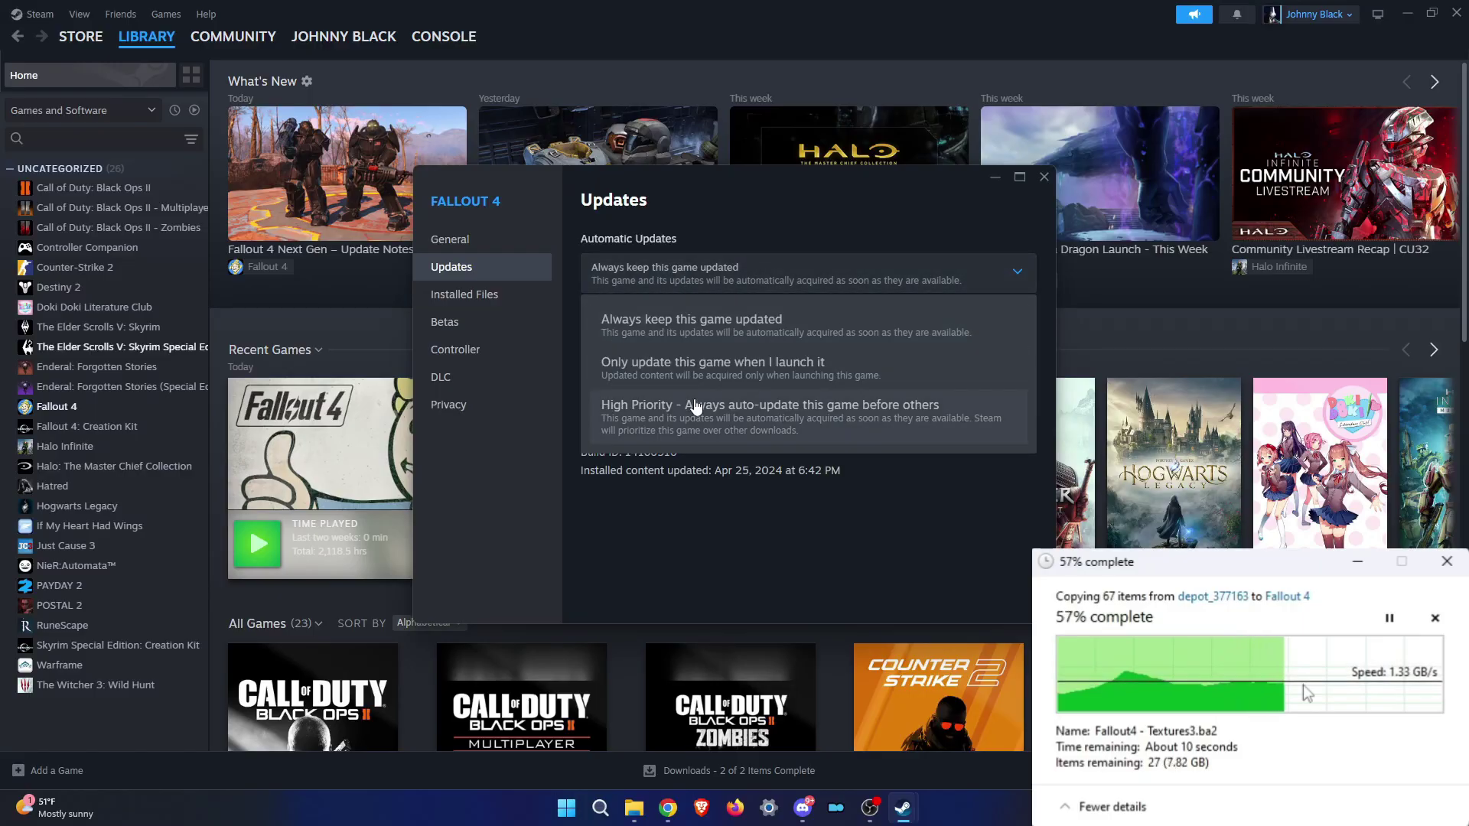
{"action": "left_click", "coordinate": [771, 369]}
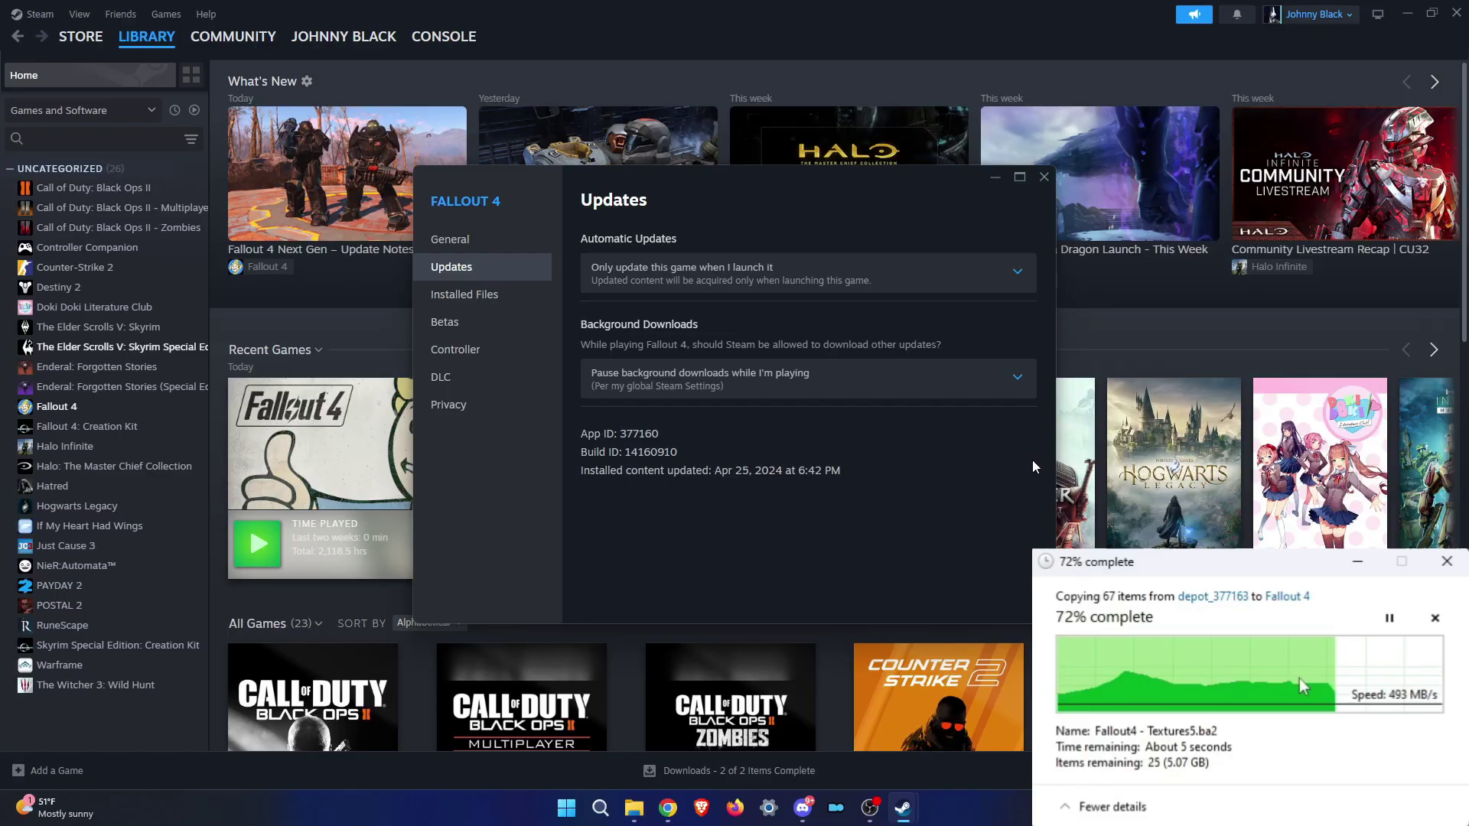
{"action": "left_click", "coordinate": [1044, 177]}
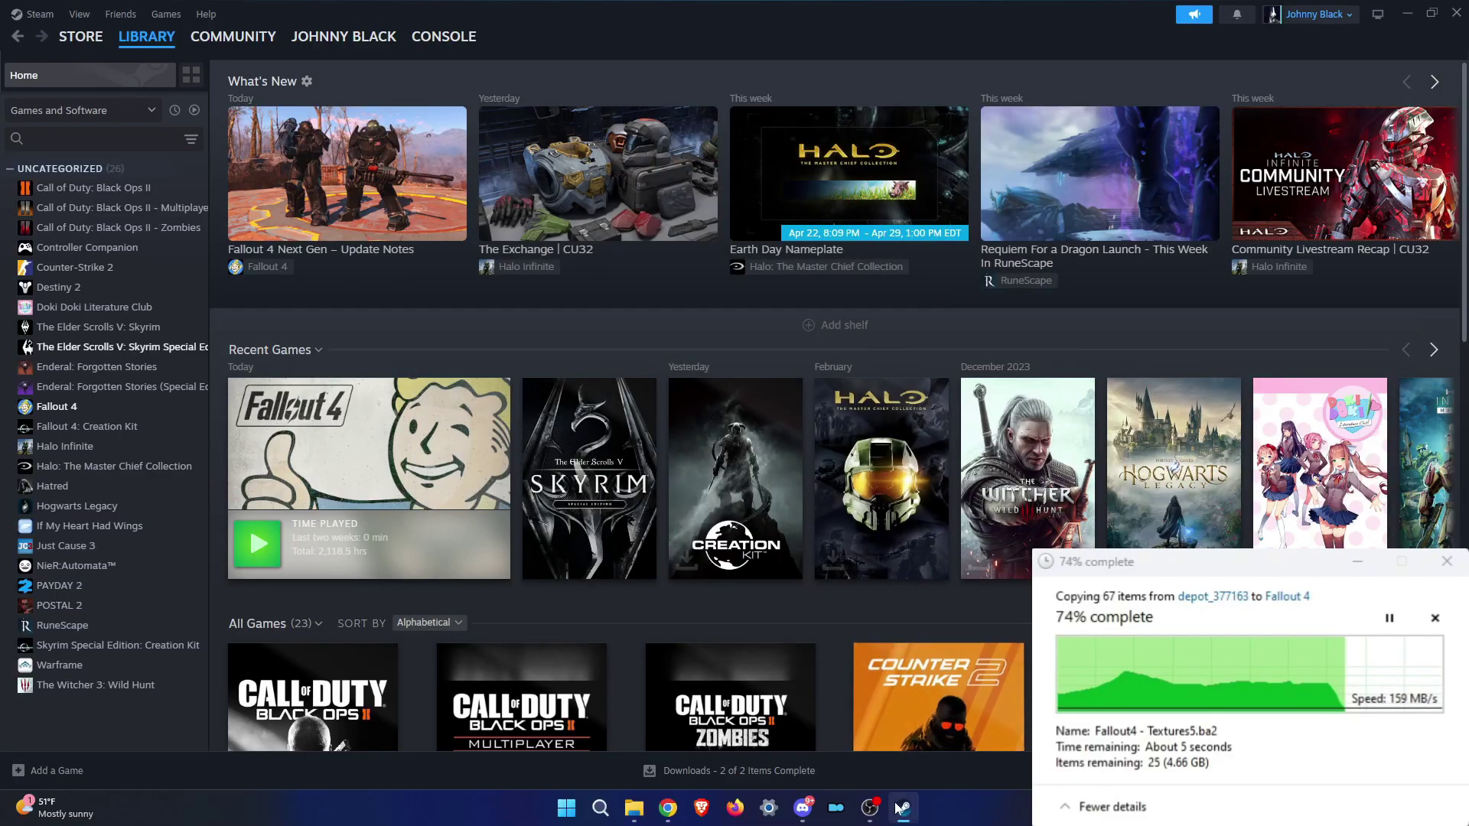
{"action": "mouse_move", "coordinate": [903, 808]}
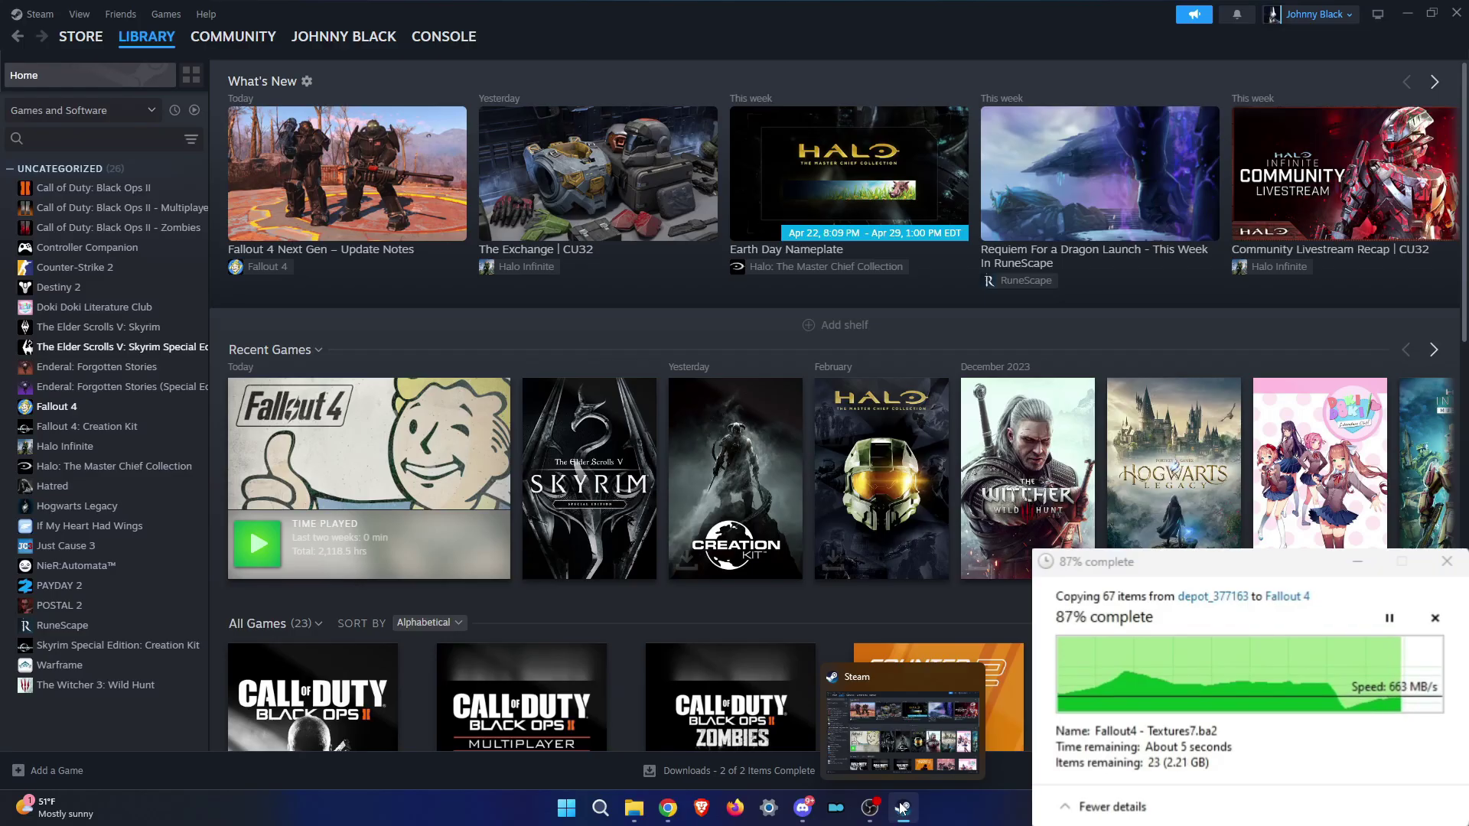
{"action": "left_click", "coordinate": [902, 808]}
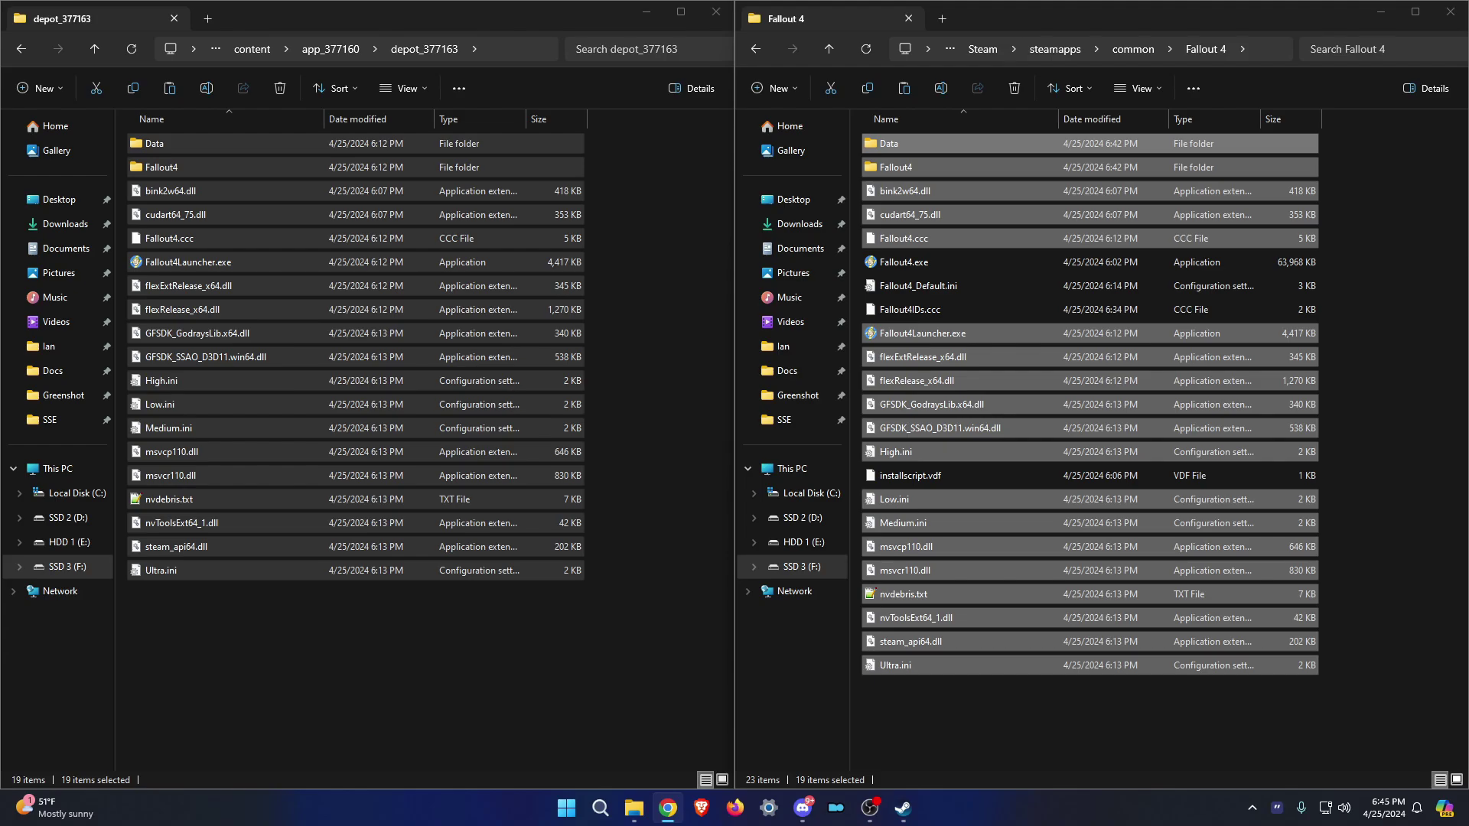
Copy depot_377164's files into Fallout 4, replacing duplicates
{"action": "left_click", "coordinate": [330, 48]}
{"action": "double_click", "coordinate": [184, 214]}
{"action": "key", "text": "ctrl+a"}
{"action": "key", "text": "ctrl+c"}
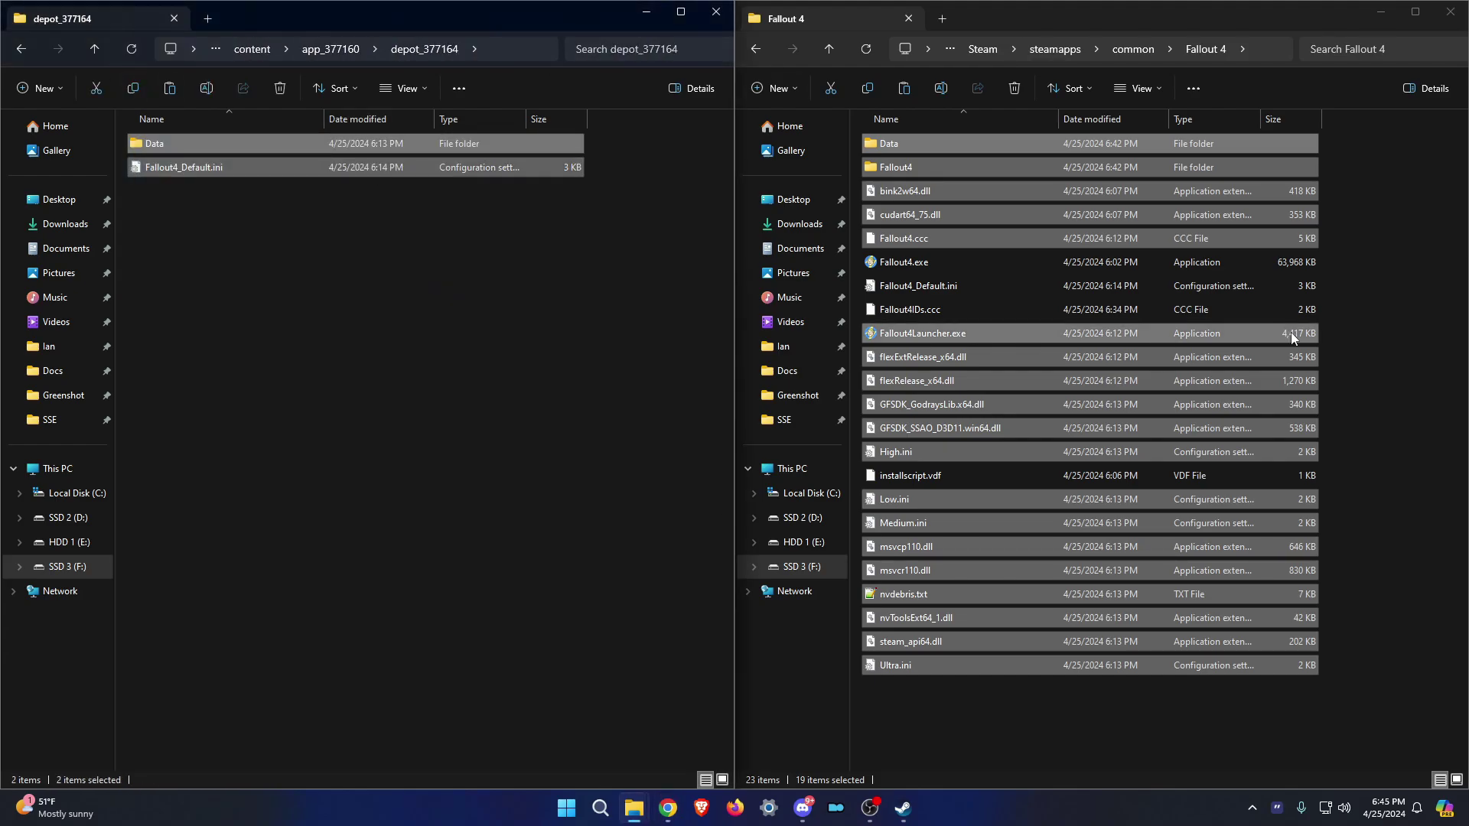
{"action": "left_click", "coordinate": [1300, 334]}
{"action": "key", "text": "ctrl+v"}
{"action": "left_click", "coordinate": [796, 287]}
Copy depot_435870's Data folder into Fallout 4, replacing duplicates
{"action": "left_click", "coordinate": [330, 48]}
{"action": "double_click", "coordinate": [183, 214]}
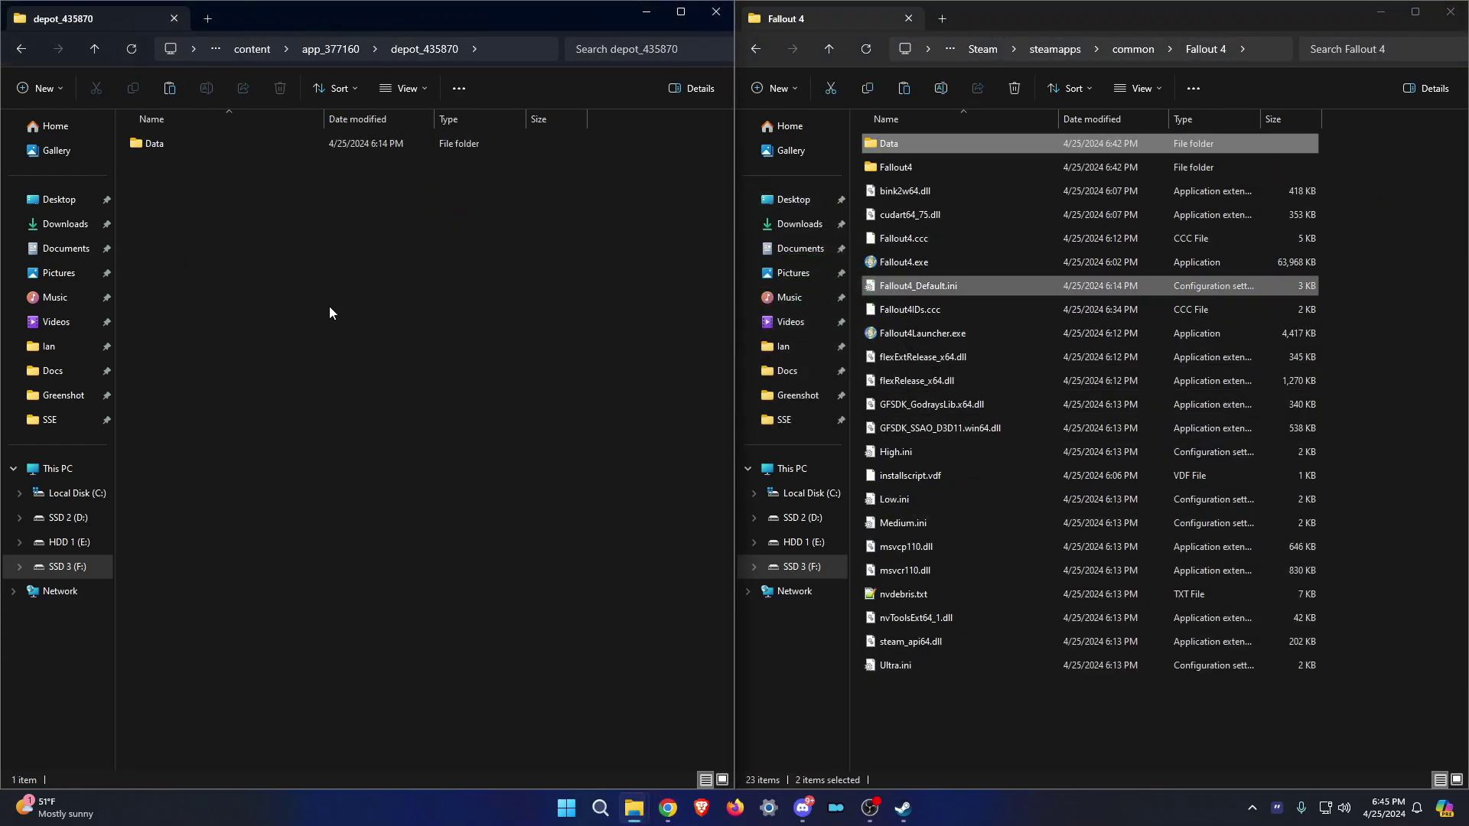
{"action": "key", "text": "ctrl+a"}
{"action": "key", "text": "ctrl+c"}
{"action": "left_click", "coordinate": [1384, 263]}
{"action": "key", "text": "ctrl+v"}
{"action": "left_click", "coordinate": [734, 279]}
Copy depot_435871's Data folder into Fallout 4, replacing the 2 duplicates
{"action": "left_click", "coordinate": [331, 48]}
{"action": "double_click", "coordinate": [173, 262]}
{"action": "key", "text": "ctrl+a"}
{"action": "key", "text": "ctrl+c"}
{"action": "left_click", "coordinate": [1378, 306]}
{"action": "key", "text": "ctrl+v"}
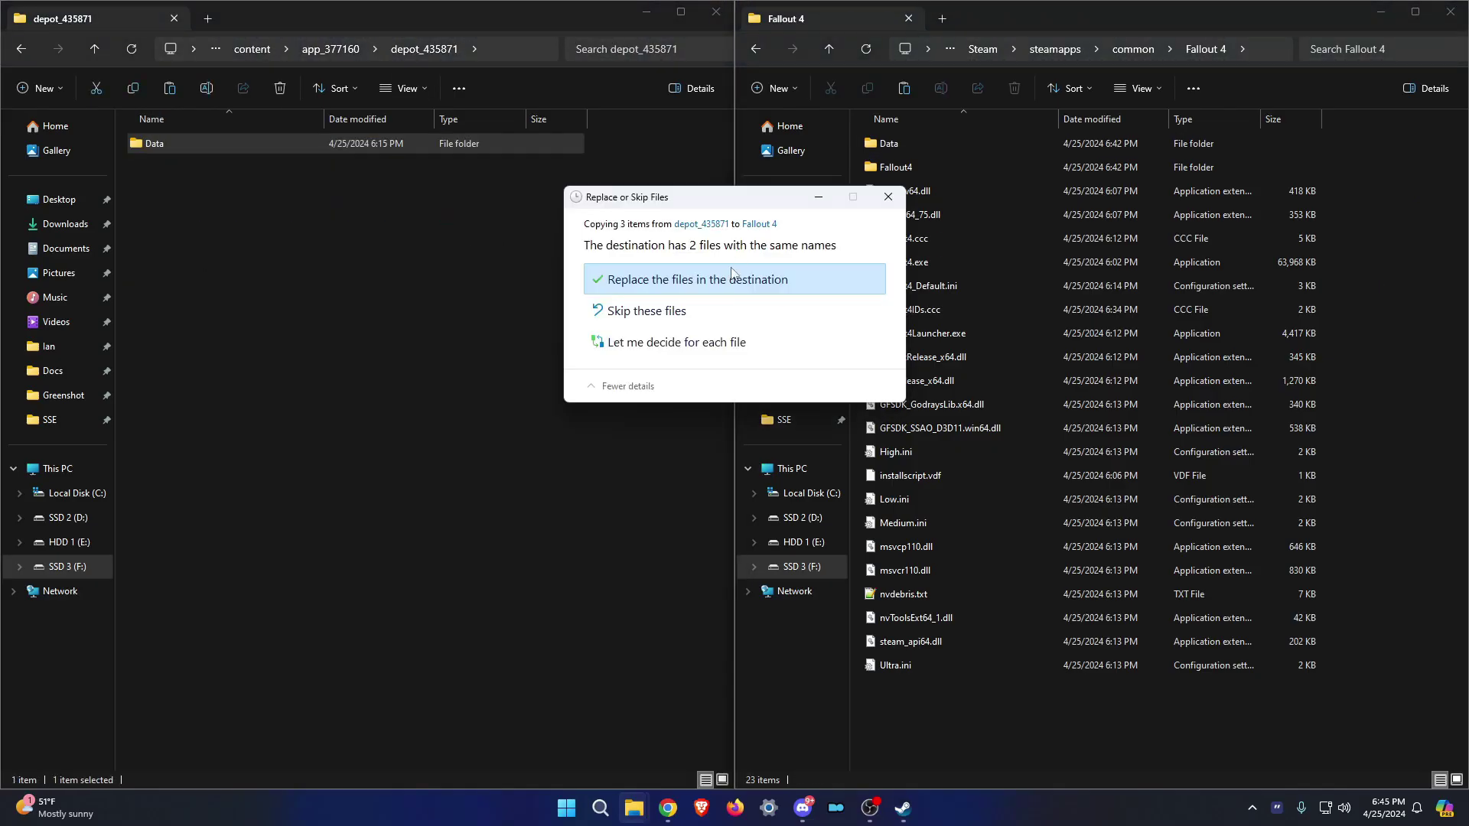
{"action": "left_click", "coordinate": [734, 279]}
Copy depot_435880's Data folder into Fallout 4, replacing duplicates, and open the game's Data folder
{"action": "left_click", "coordinate": [331, 48]}
{"action": "double_click", "coordinate": [172, 286]}
{"action": "key", "text": "ctrl+a"}
{"action": "key", "text": "ctrl+c"}
{"action": "left_click", "coordinate": [1377, 306]}
{"action": "key", "text": "ctrl+v"}
{"action": "left_click", "coordinate": [757, 279]}
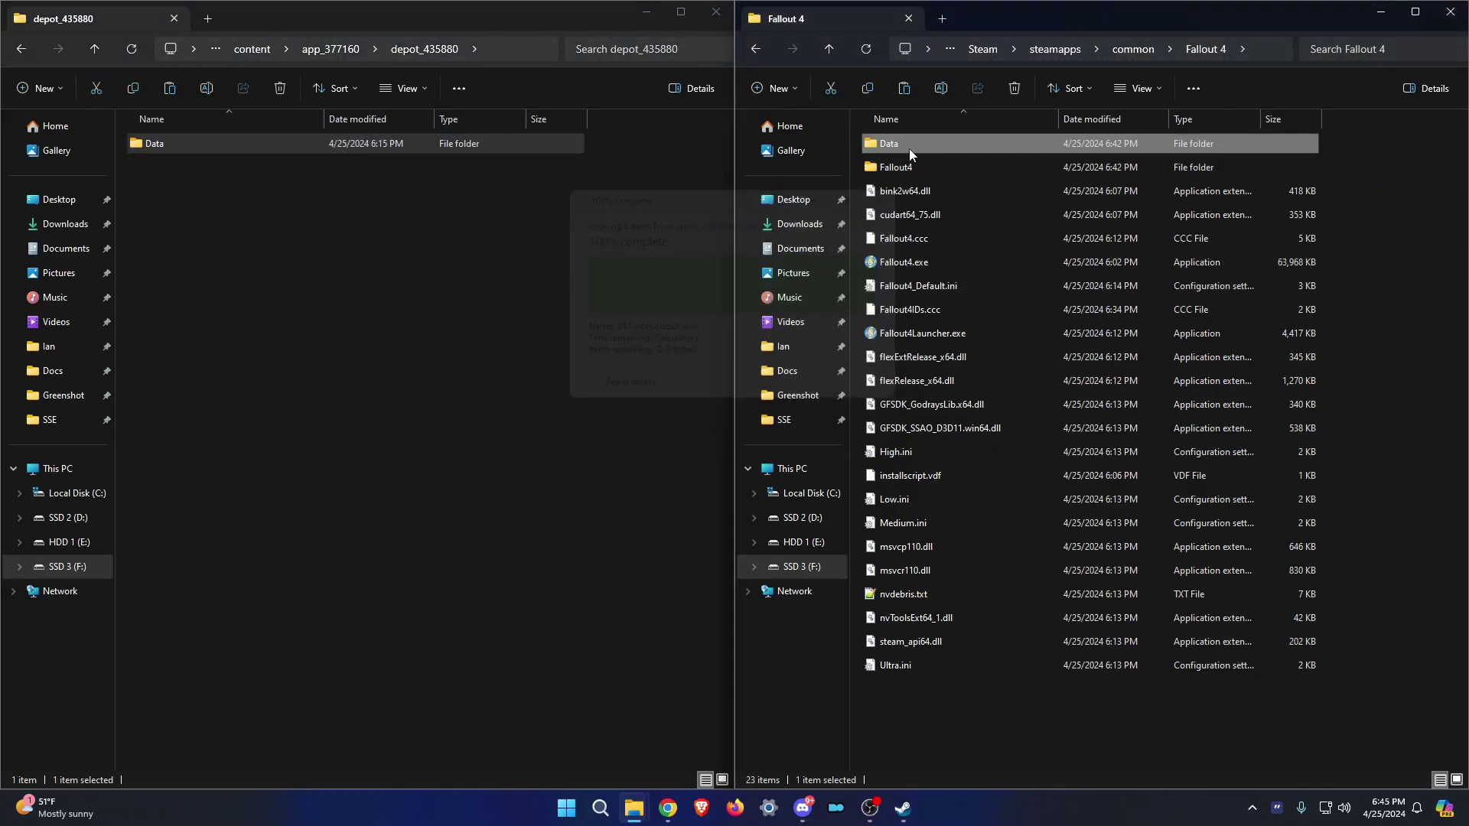
{"action": "double_click", "coordinate": [909, 149]}
{"action": "scroll", "coordinate": [1056, 322], "scroll_direction": "down", "scroll_amount": 15}
{"action": "scroll", "coordinate": [1067, 387], "scroll_direction": "down", "scroll_amount": 5}
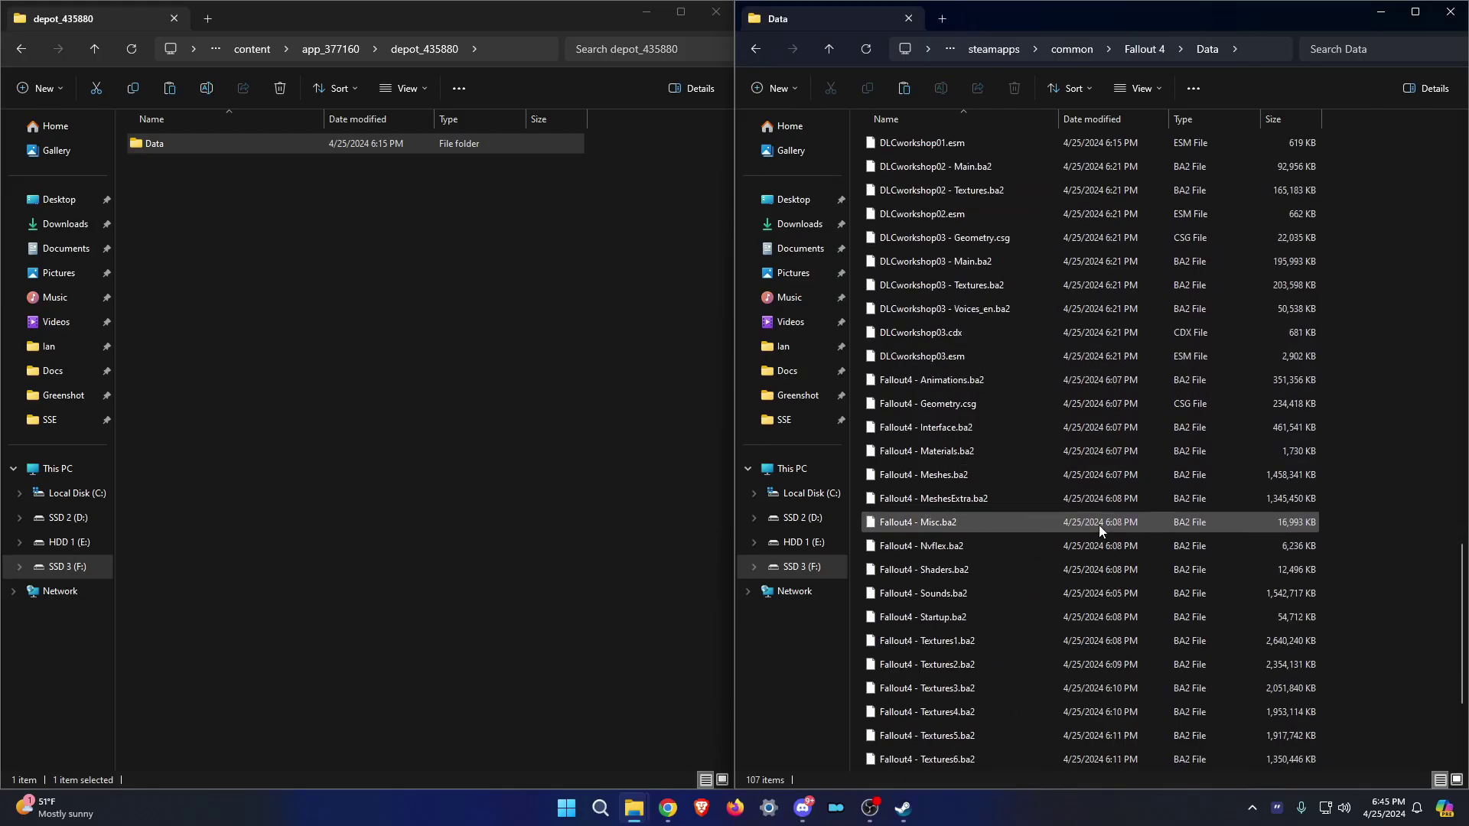
{"action": "scroll", "coordinate": [1098, 525], "scroll_direction": "up", "scroll_amount": 15}
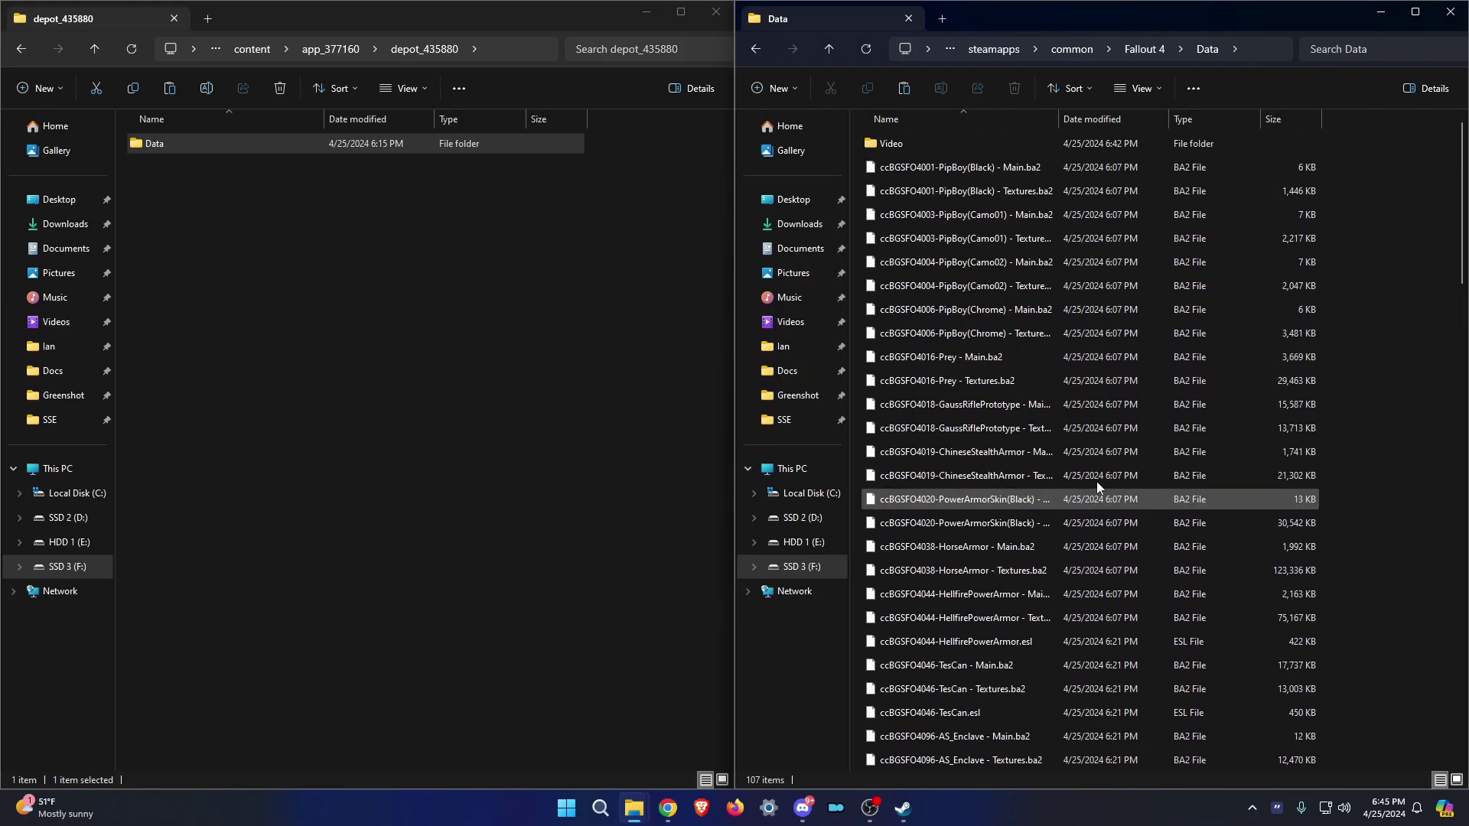
Create a new folder named creations inside app_377160 and open it
{"action": "left_click", "coordinate": [21, 48]}
{"action": "right_click", "coordinate": [182, 316]}
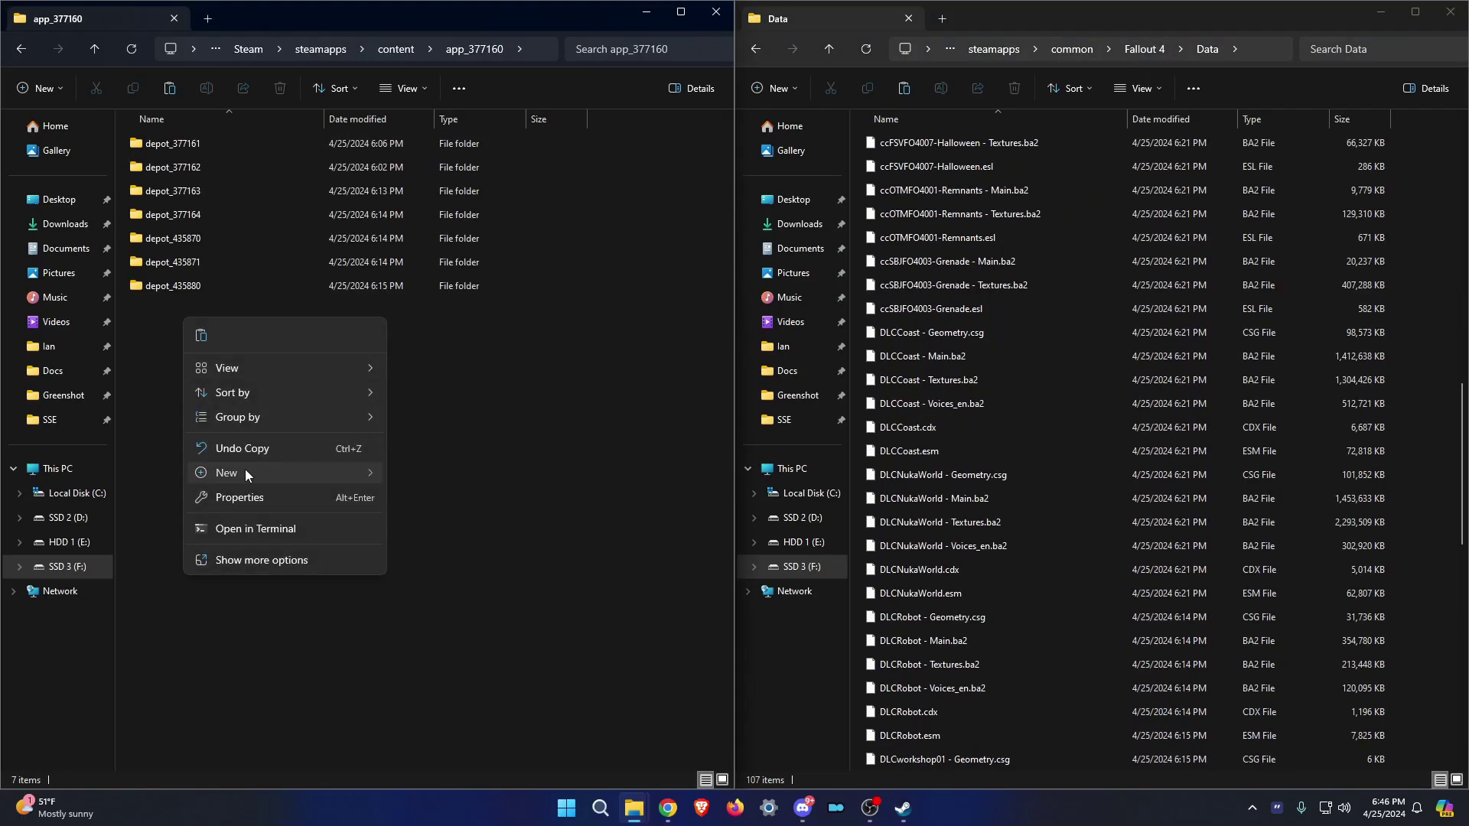
{"action": "mouse_move", "coordinate": [245, 470]}
{"action": "left_click", "coordinate": [430, 474]}
{"action": "type", "text": "cre"}
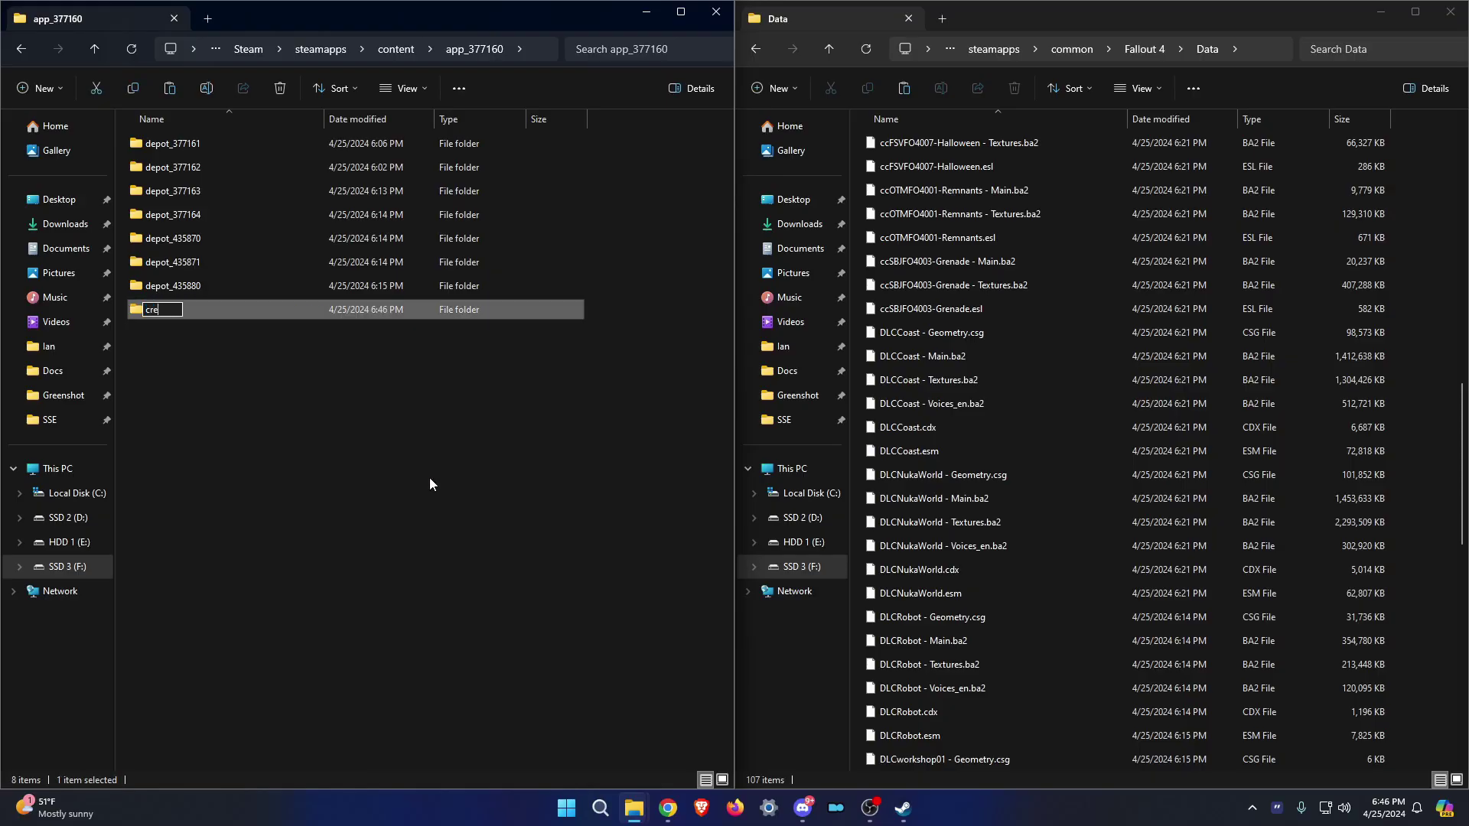
{"action": "type", "text": "s"}
{"action": "key", "text": "Return"}
{"action": "key", "text": "Return"}
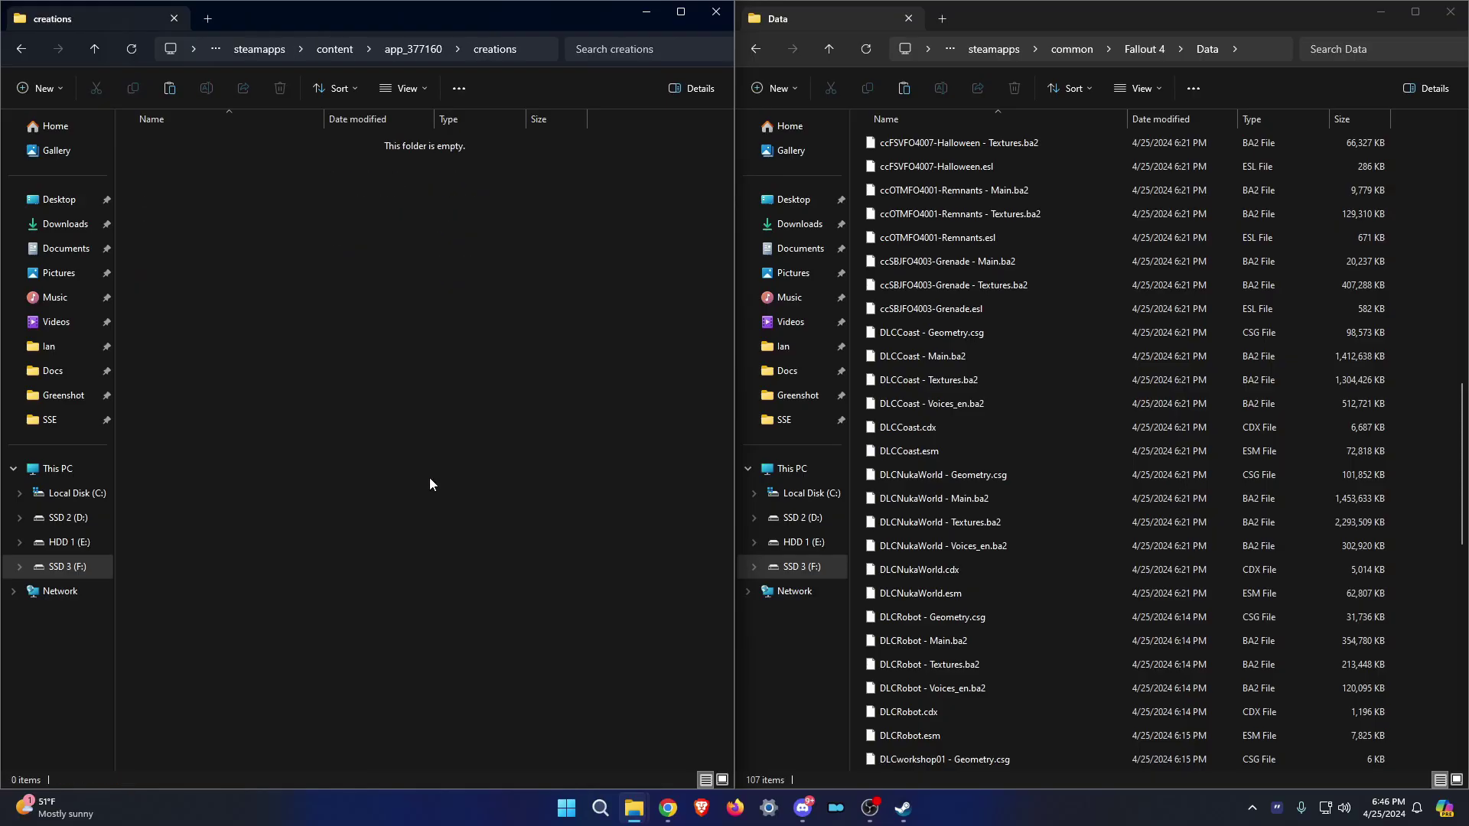
Move the 51 cc files from Fallout 4's Data folder into creations
{"action": "scroll", "coordinate": [1066, 321], "scroll_direction": "up", "scroll_amount": 15}
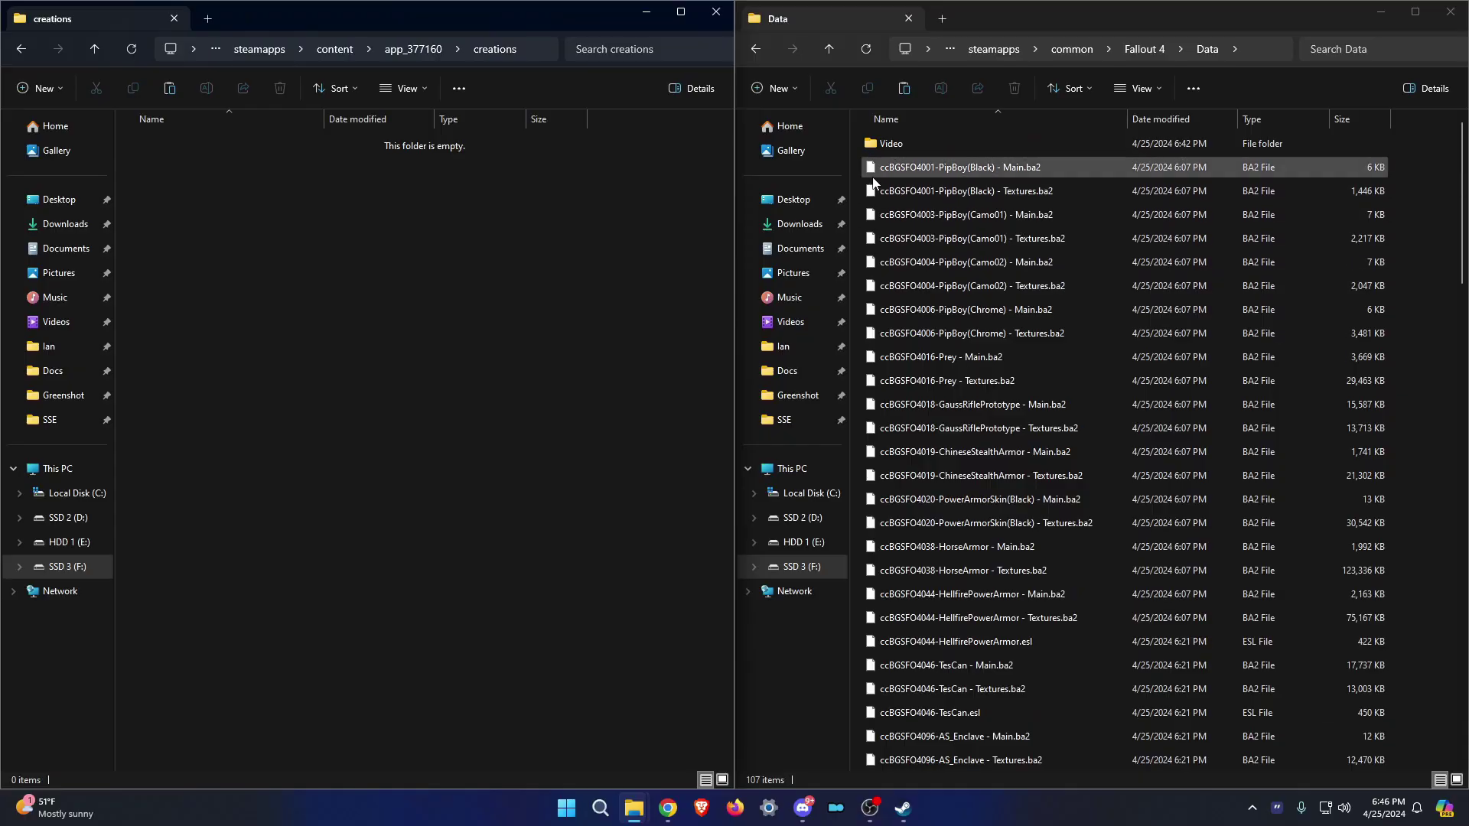
{"action": "mouse_move", "coordinate": [871, 172]}
{"action": "left_mouse_down"}
{"action": "mouse_move", "coordinate": [1174, 670]}
{"action": "mouse_move", "coordinate": [1207, 655]}
{"action": "mouse_move", "coordinate": [1173, 263]}
{"action": "mouse_move", "coordinate": [1148, 649]}
{"action": "left_mouse_up"}
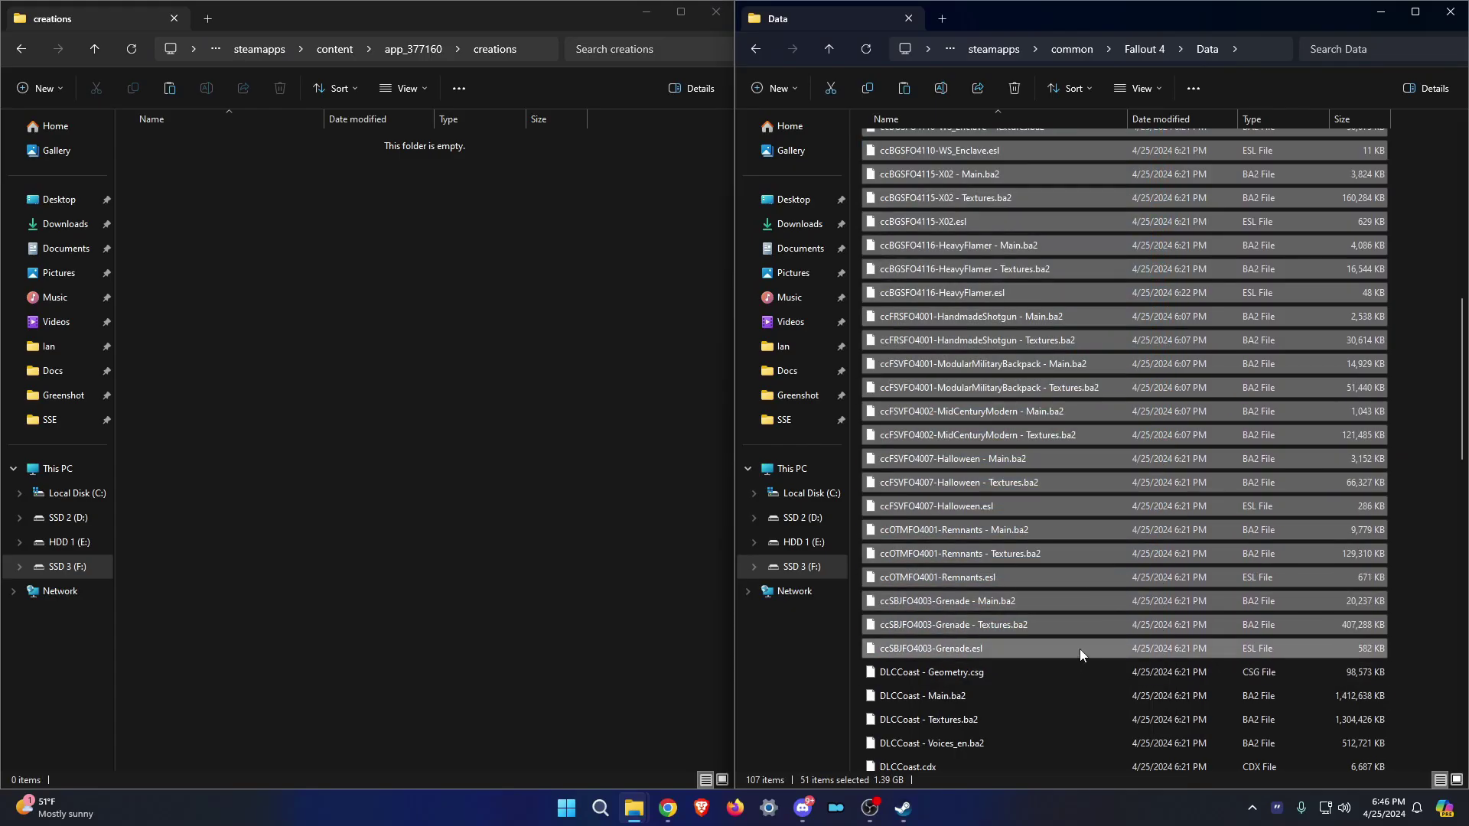
{"action": "scroll", "coordinate": [1071, 612], "scroll_direction": "up", "scroll_amount": 7}
{"action": "scroll", "coordinate": [1061, 584], "scroll_direction": "up", "scroll_amount": 3}
{"action": "mouse_move", "coordinate": [949, 167]}
{"action": "left_mouse_down"}
{"action": "mouse_move", "coordinate": [386, 327]}
{"action": "mouse_move", "coordinate": [415, 222]}
{"action": "left_mouse_up"}
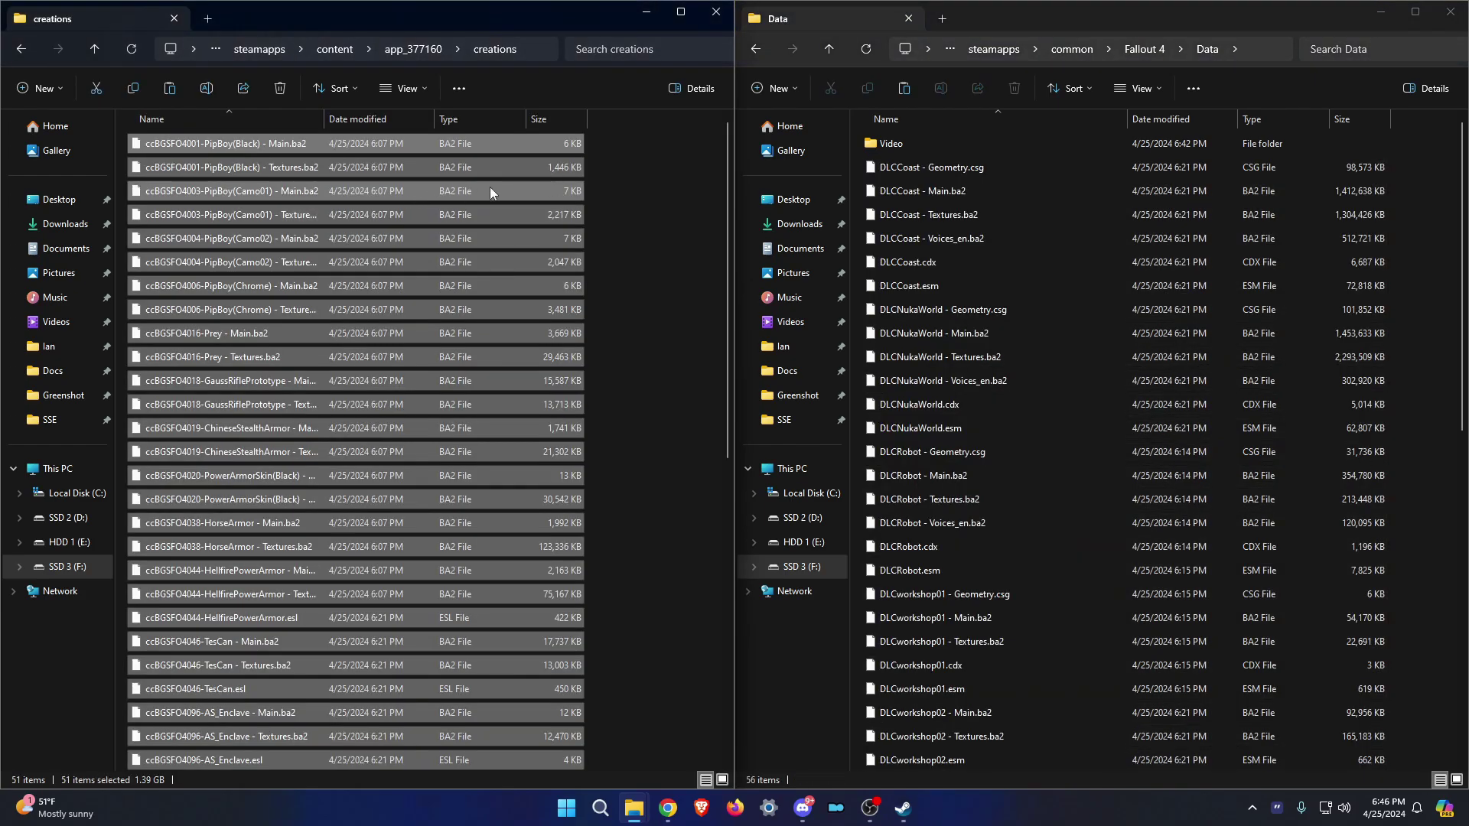
{"action": "left_click", "coordinate": [1143, 48]}
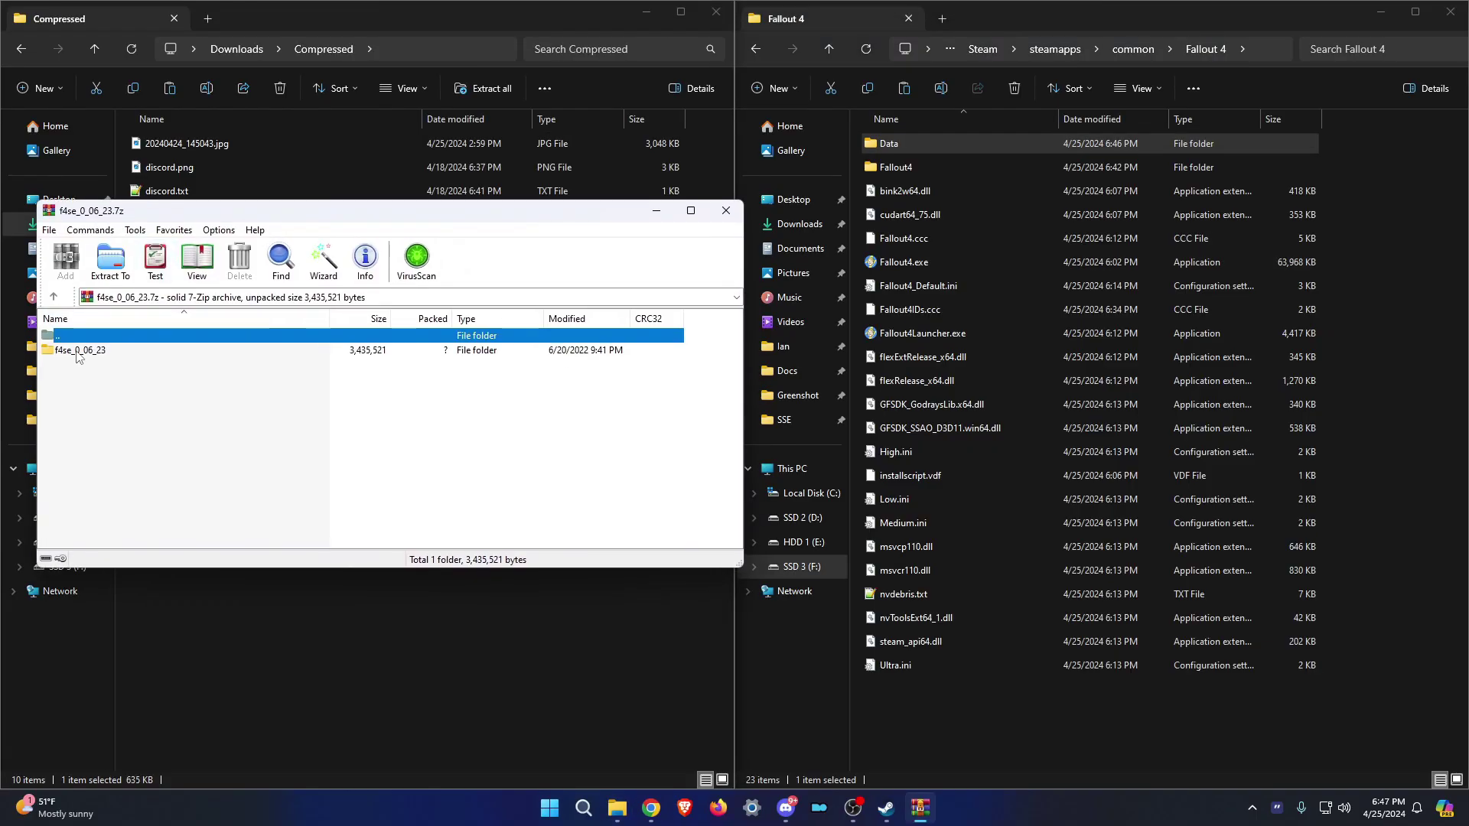
Move every F4SE 0.06.23 archive item into the Fallout 4 folder and select f4se_loader.exe
{"action": "mouse_move", "coordinate": [216, 498]}
{"action": "left_mouse_down"}
{"action": "mouse_move", "coordinate": [95, 353]}
{"action": "mouse_move", "coordinate": [1076, 559]}
{"action": "mouse_move", "coordinate": [1015, 730]}
{"action": "left_mouse_up"}
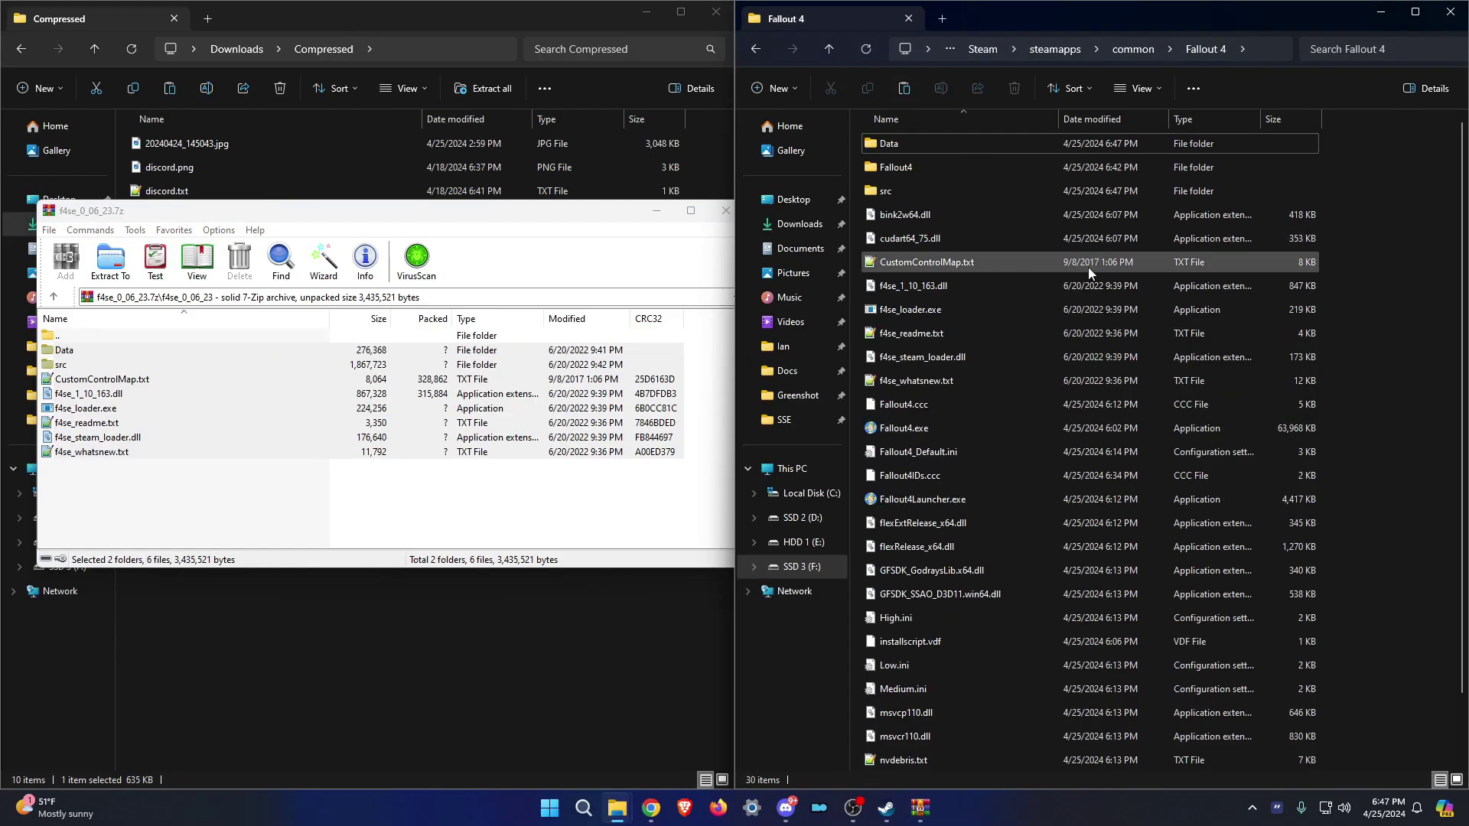
{"action": "left_click", "coordinate": [922, 309]}
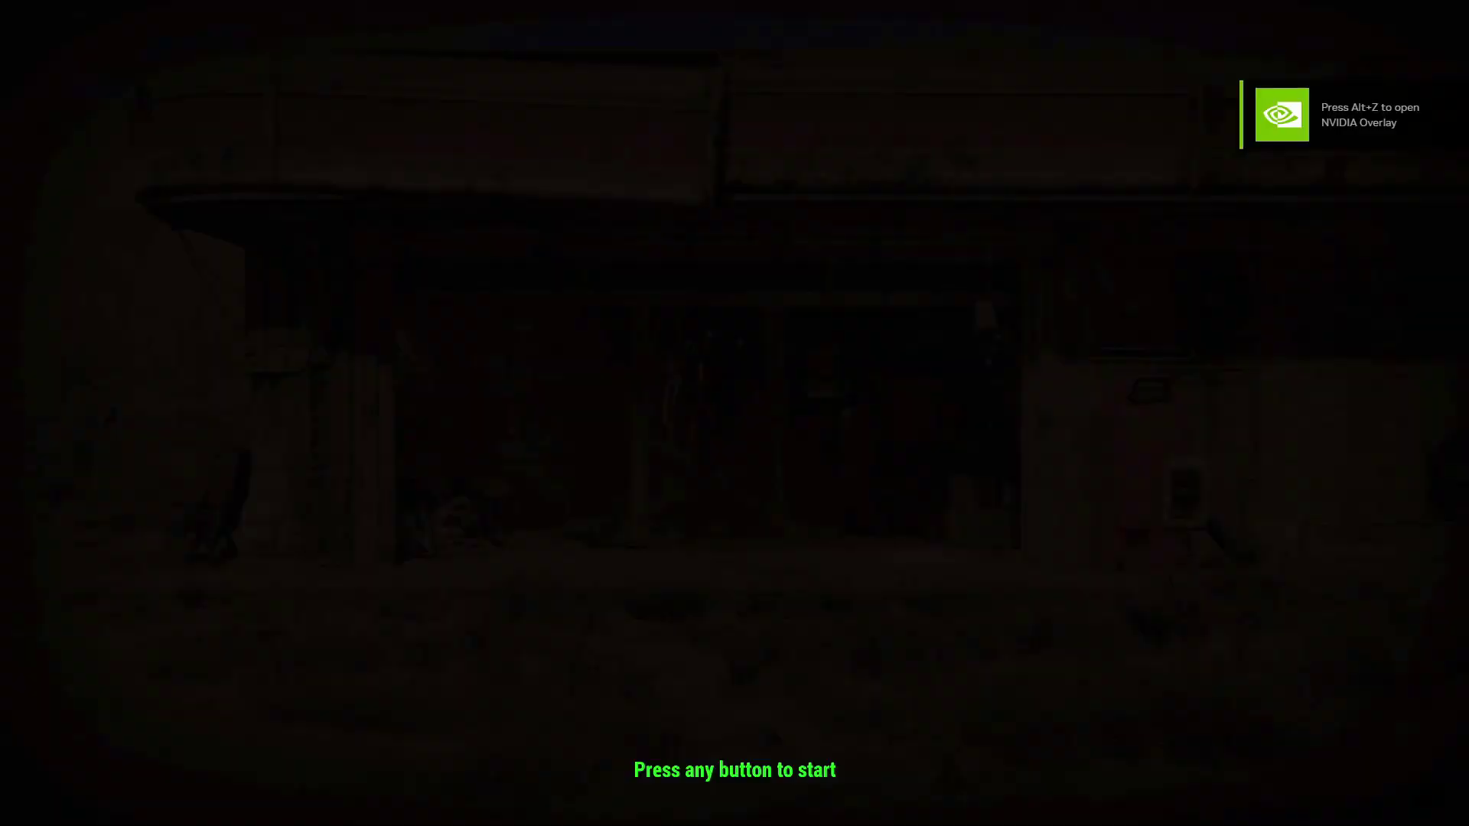
Get past the Fallout 4 start screen to the main menu
{"action": "key", "text": "Return"}
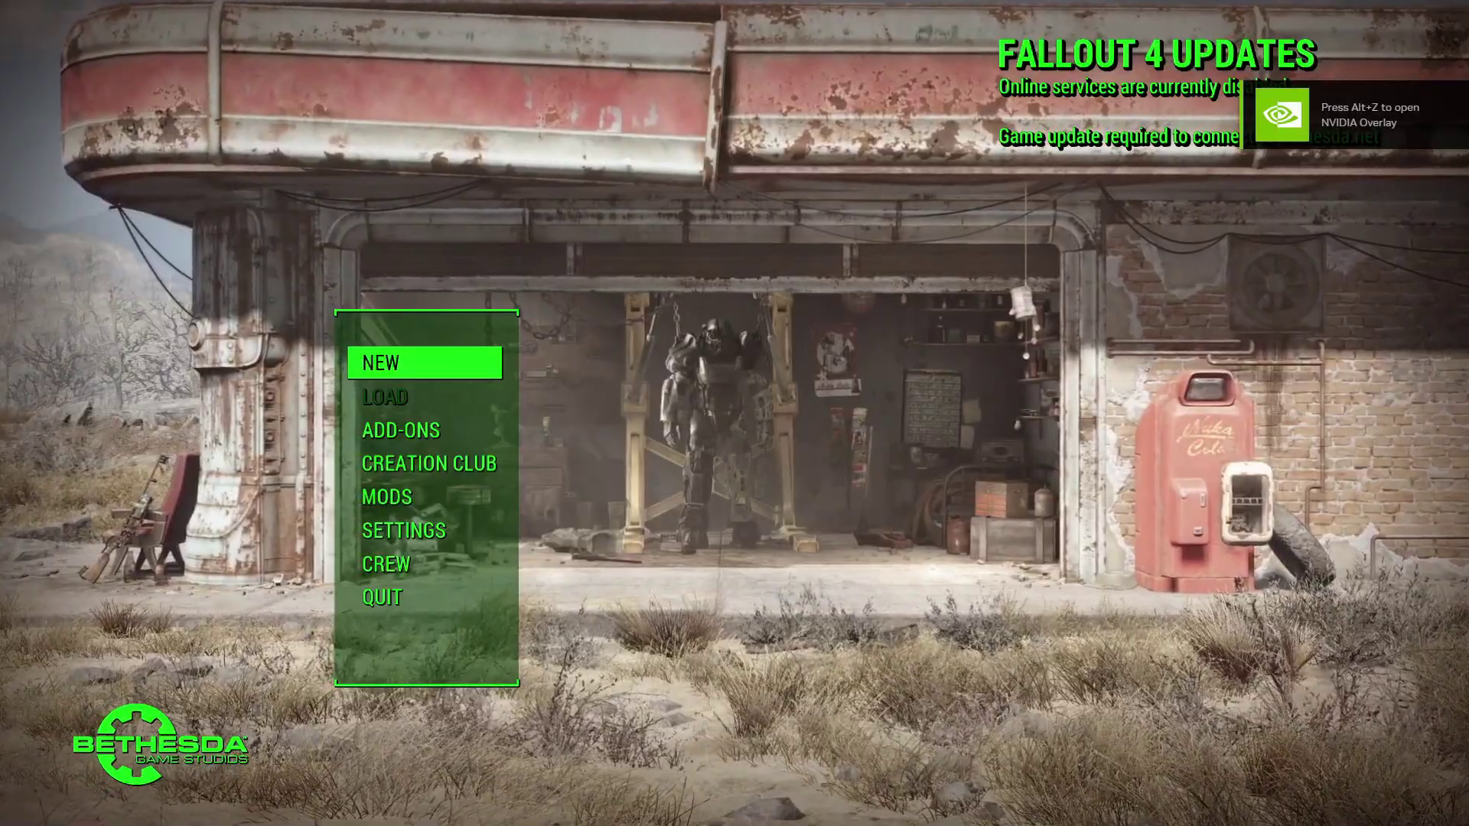
Move down through the Fallout 4 main menu toward SETTINGS
{"action": "key", "text": "Down"}
{"action": "key", "text": "Down"}
{"action": "key", "text": "Down"}
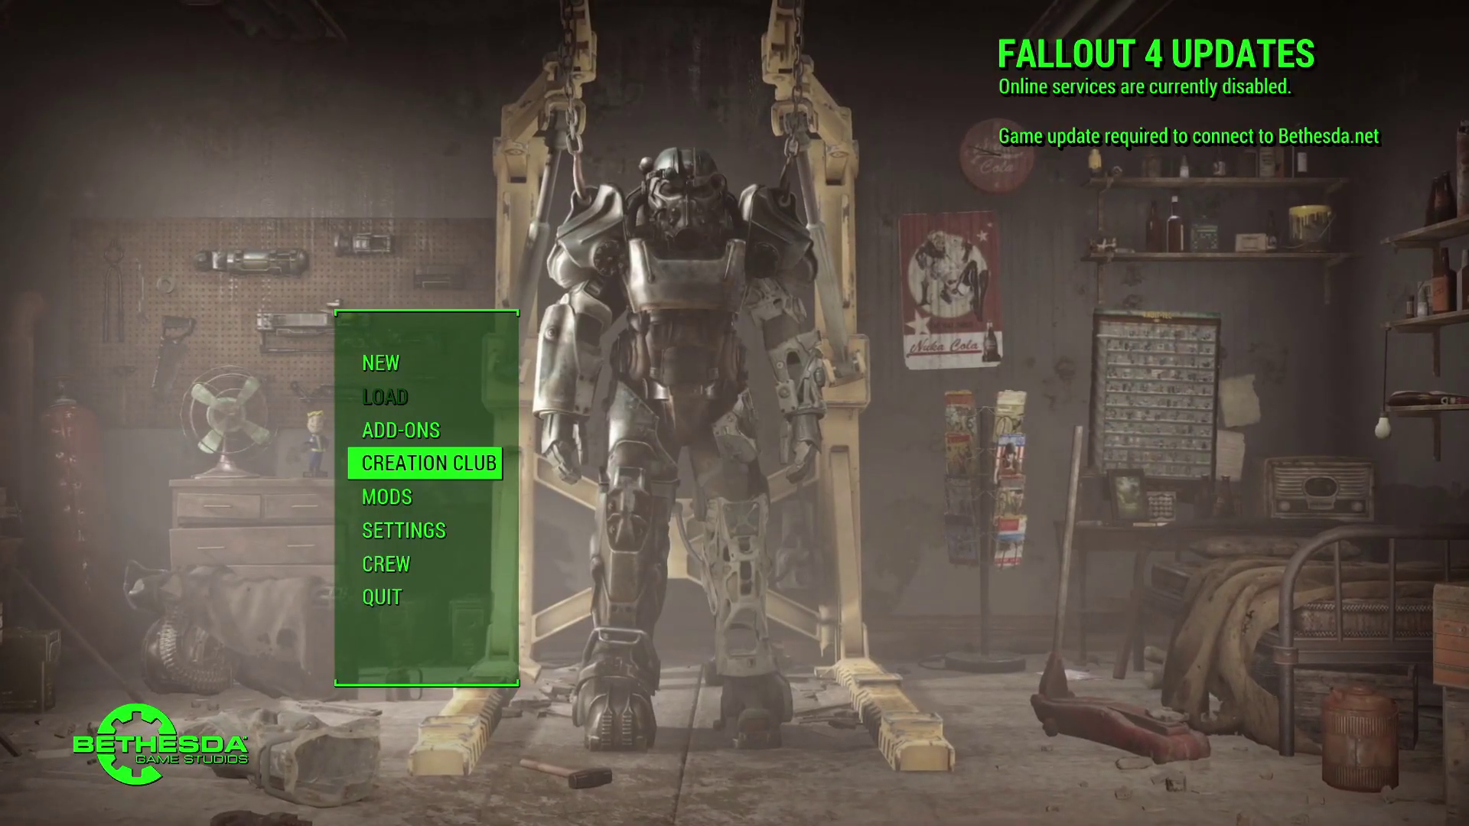